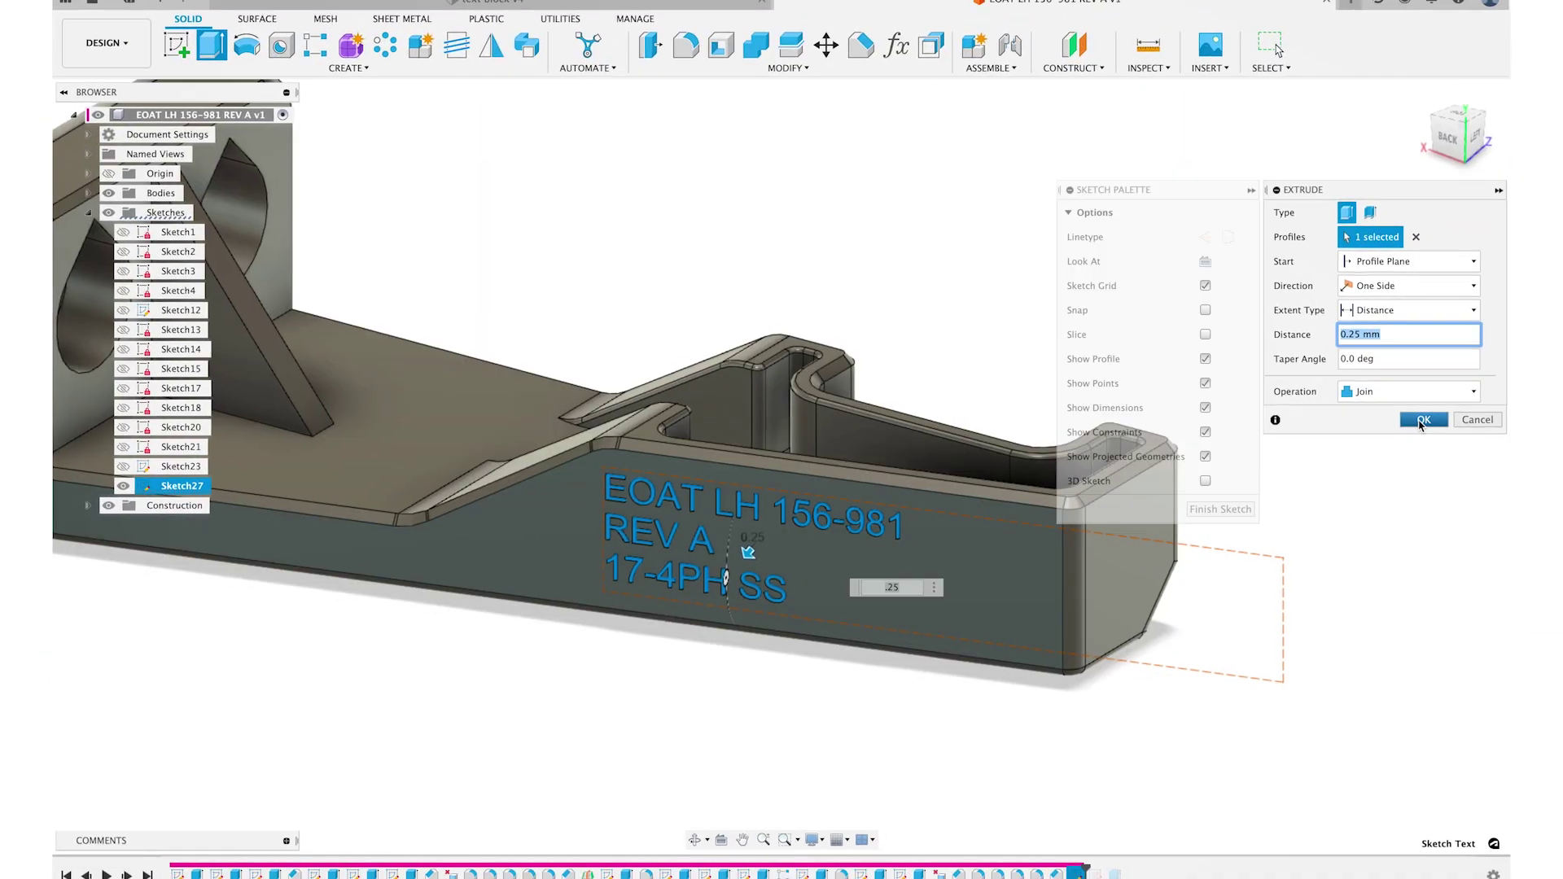
- Confirm the extrude cut that engraves the three-line marking text into the side wall
left_click(1430, 420)
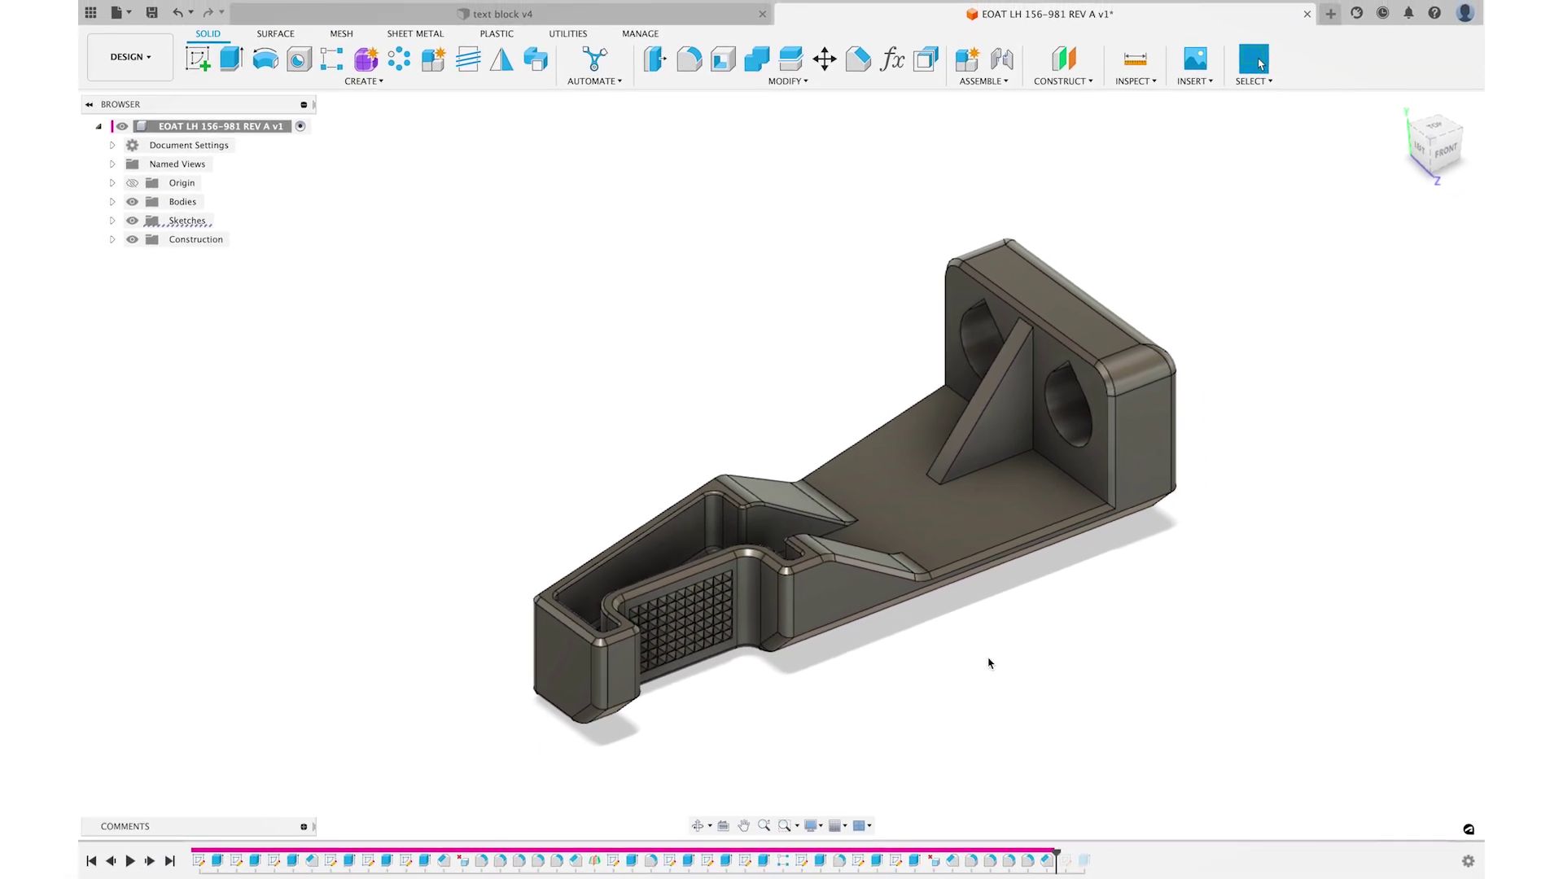
middle_click_drag(990, 664, 1153, 652, "shift")
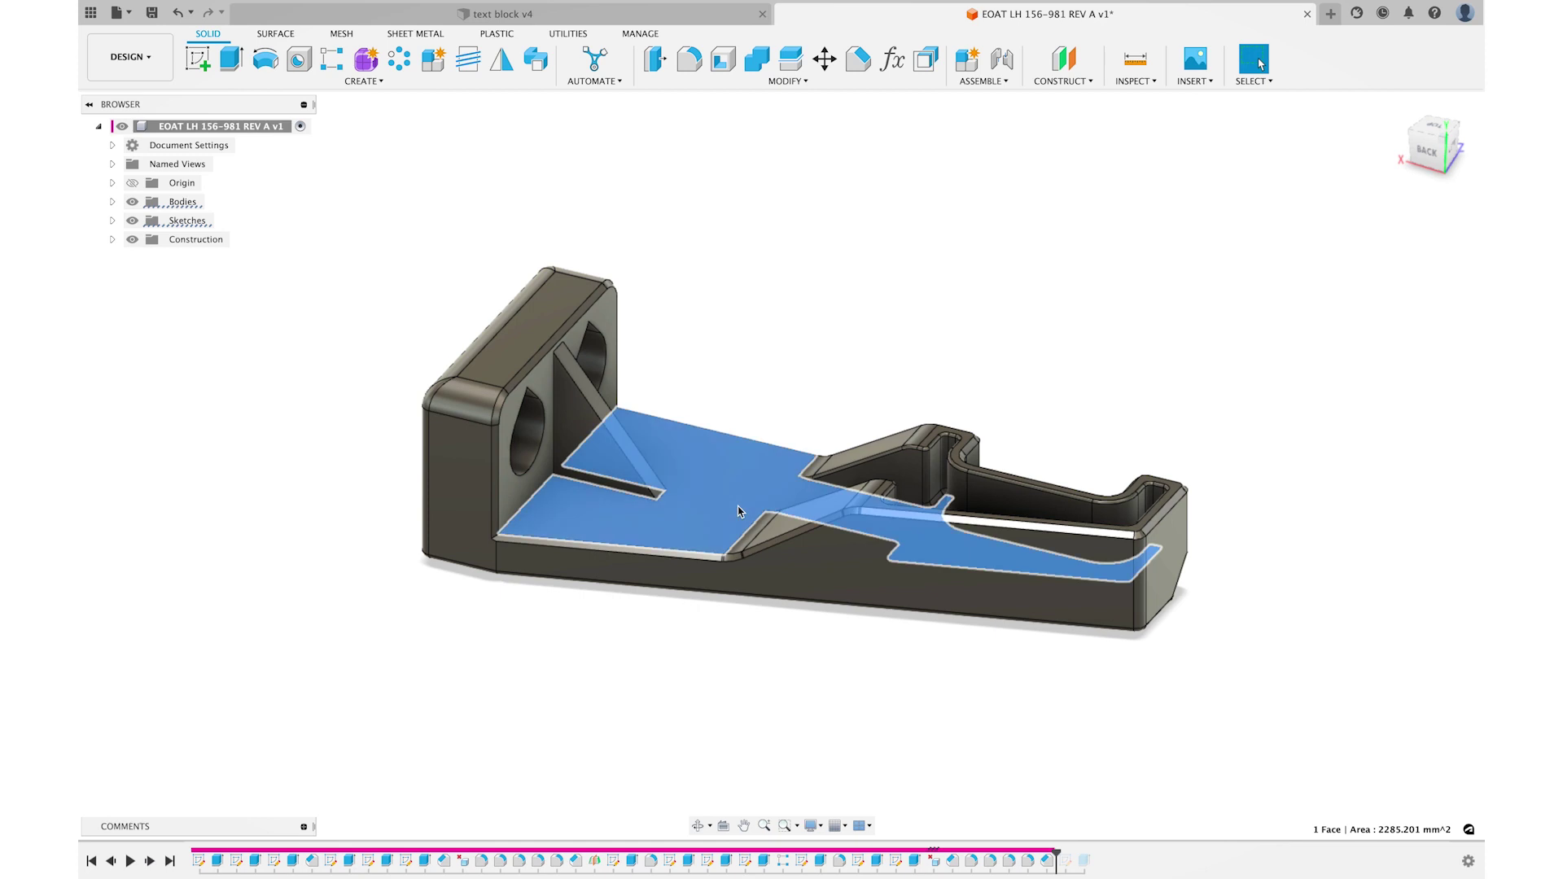
middle_click_drag(738, 511, 706, 540, "shift")
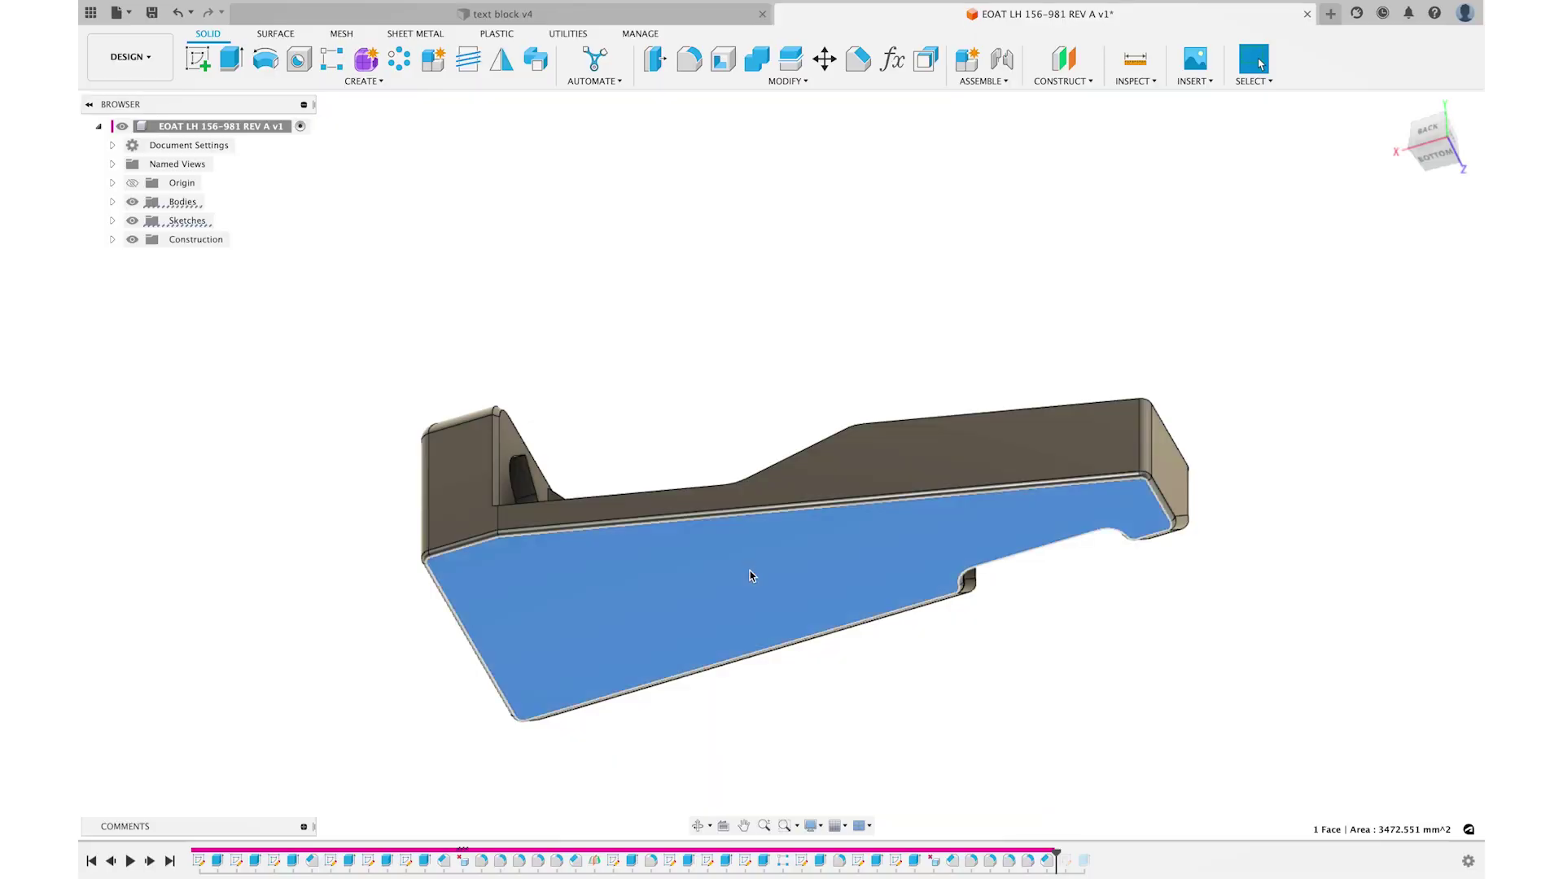
middle_click_drag(750, 570, 761, 631, "shift")
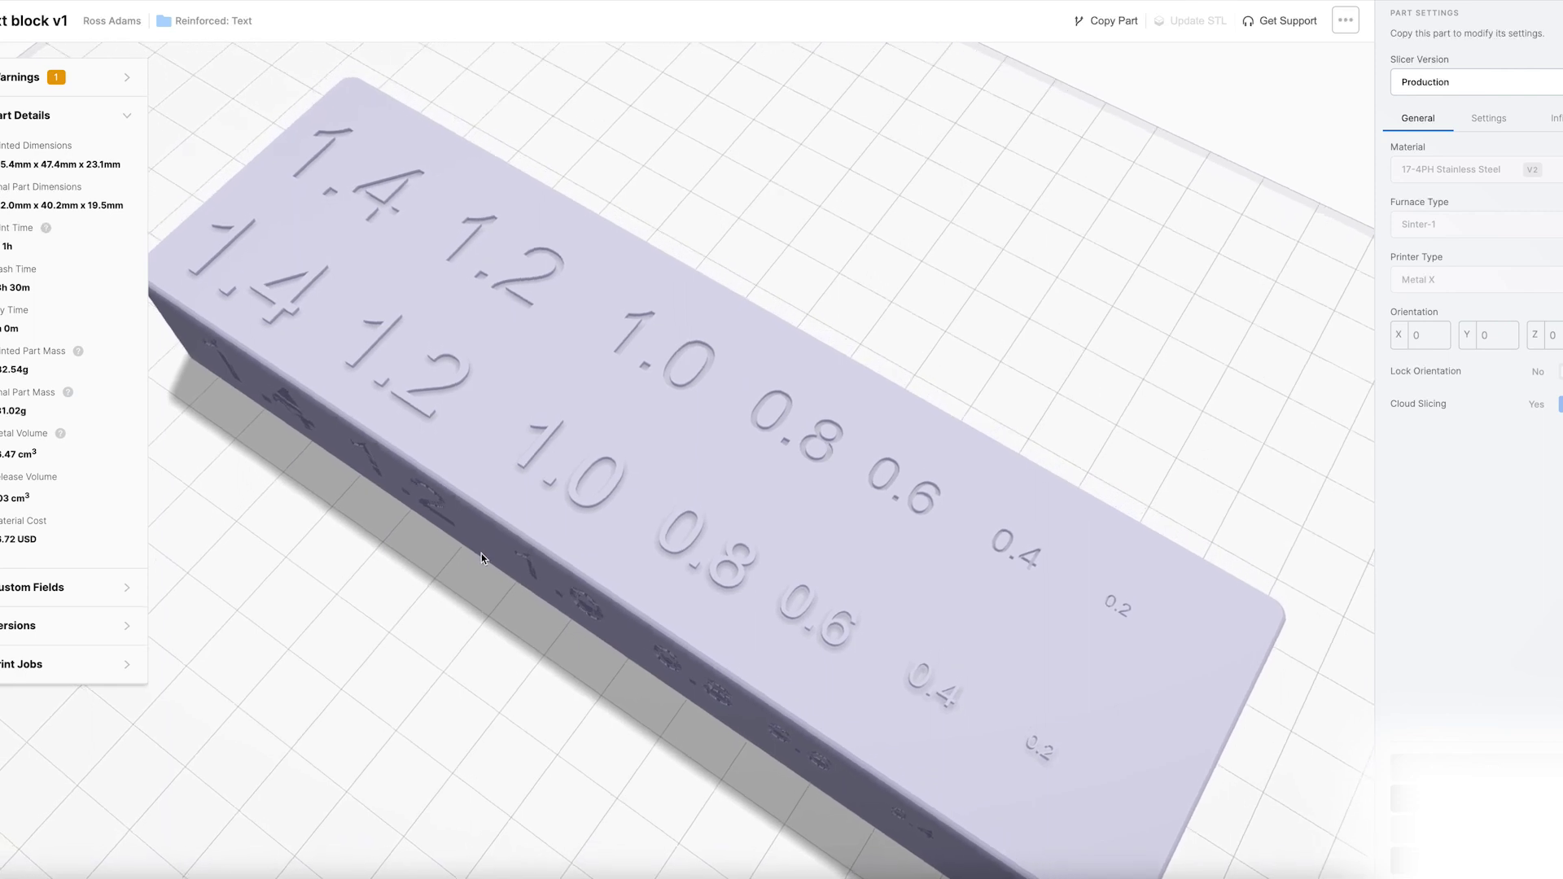
left_click_drag(482, 559, 481, 580)
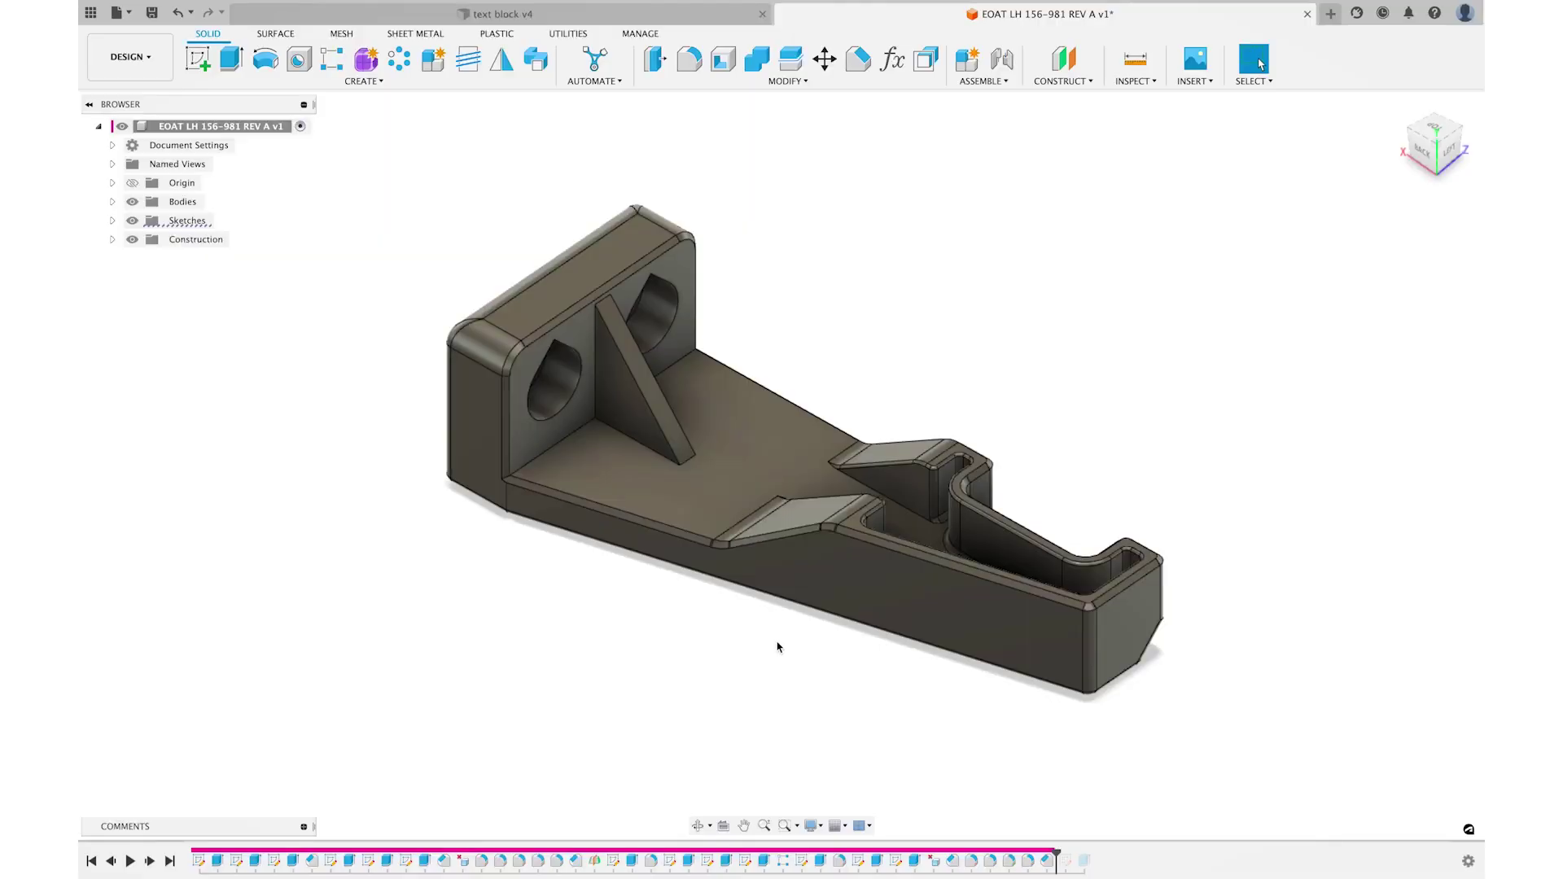
- Select the part's front face, then create a sketch on the long side wall
left_click(732, 501)
left_click(824, 570)
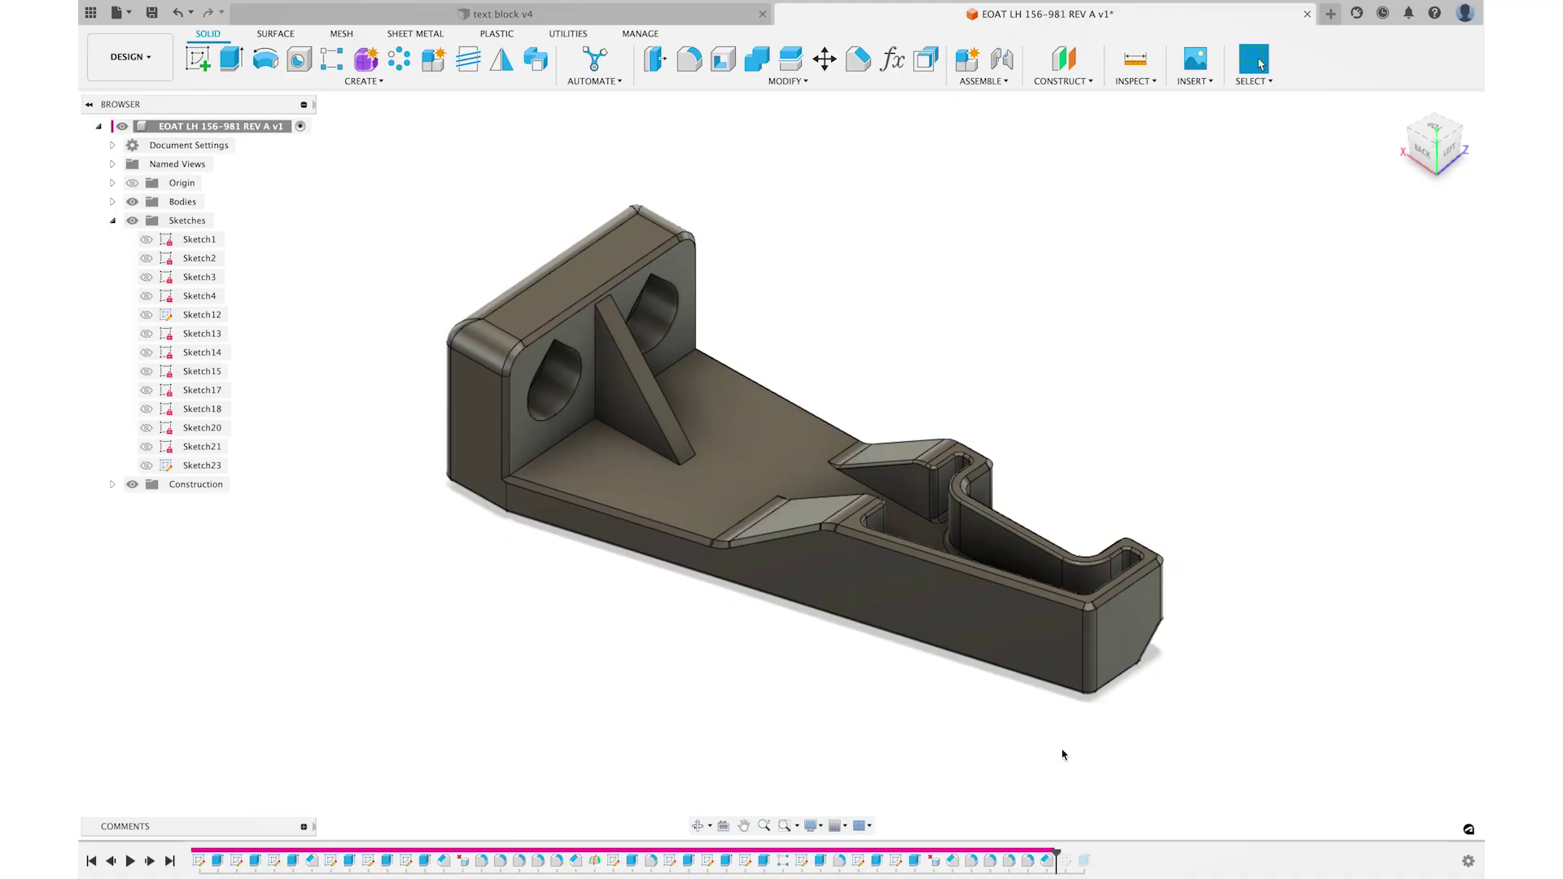
left_click(203, 62)
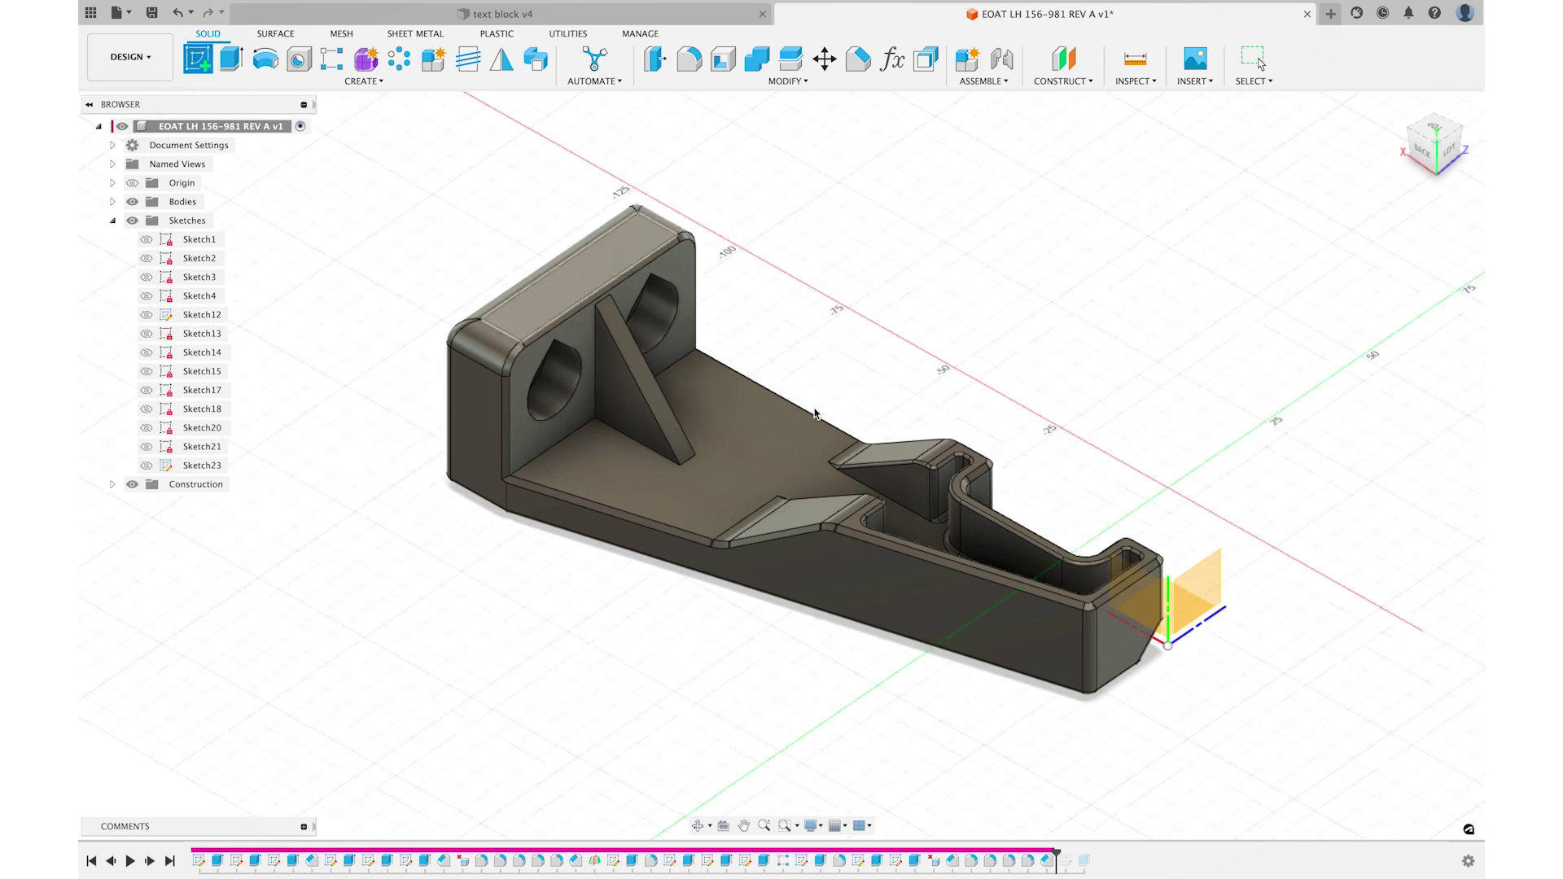
left_click(875, 582)
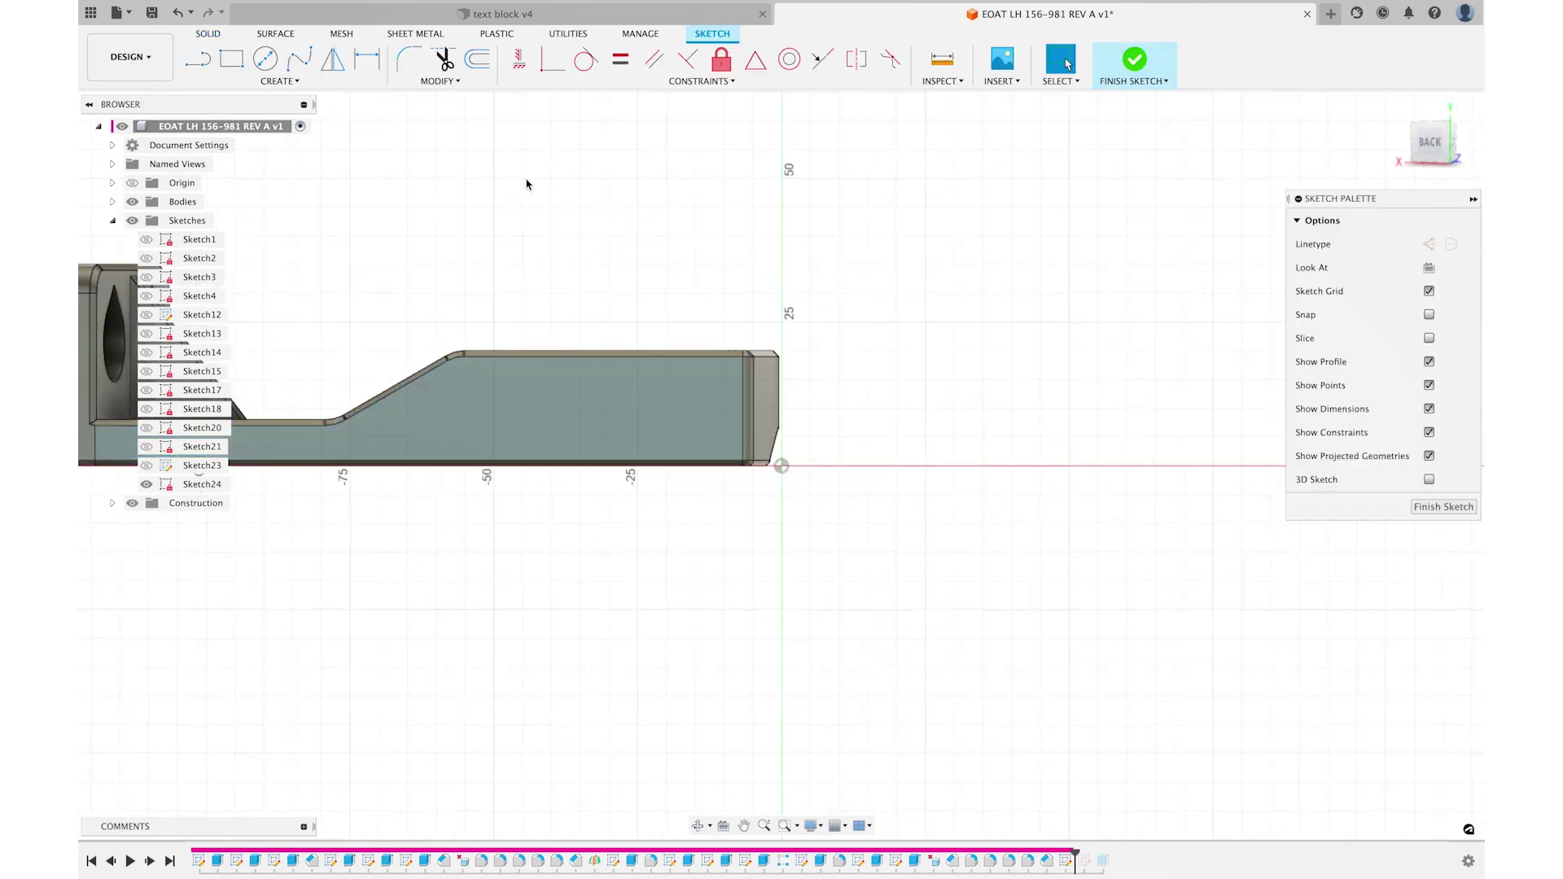
- Add a widened text box reading EOAT LH 156-981, REV A, 17-4PH SS, at 3 mm height
left_click(348, 83)
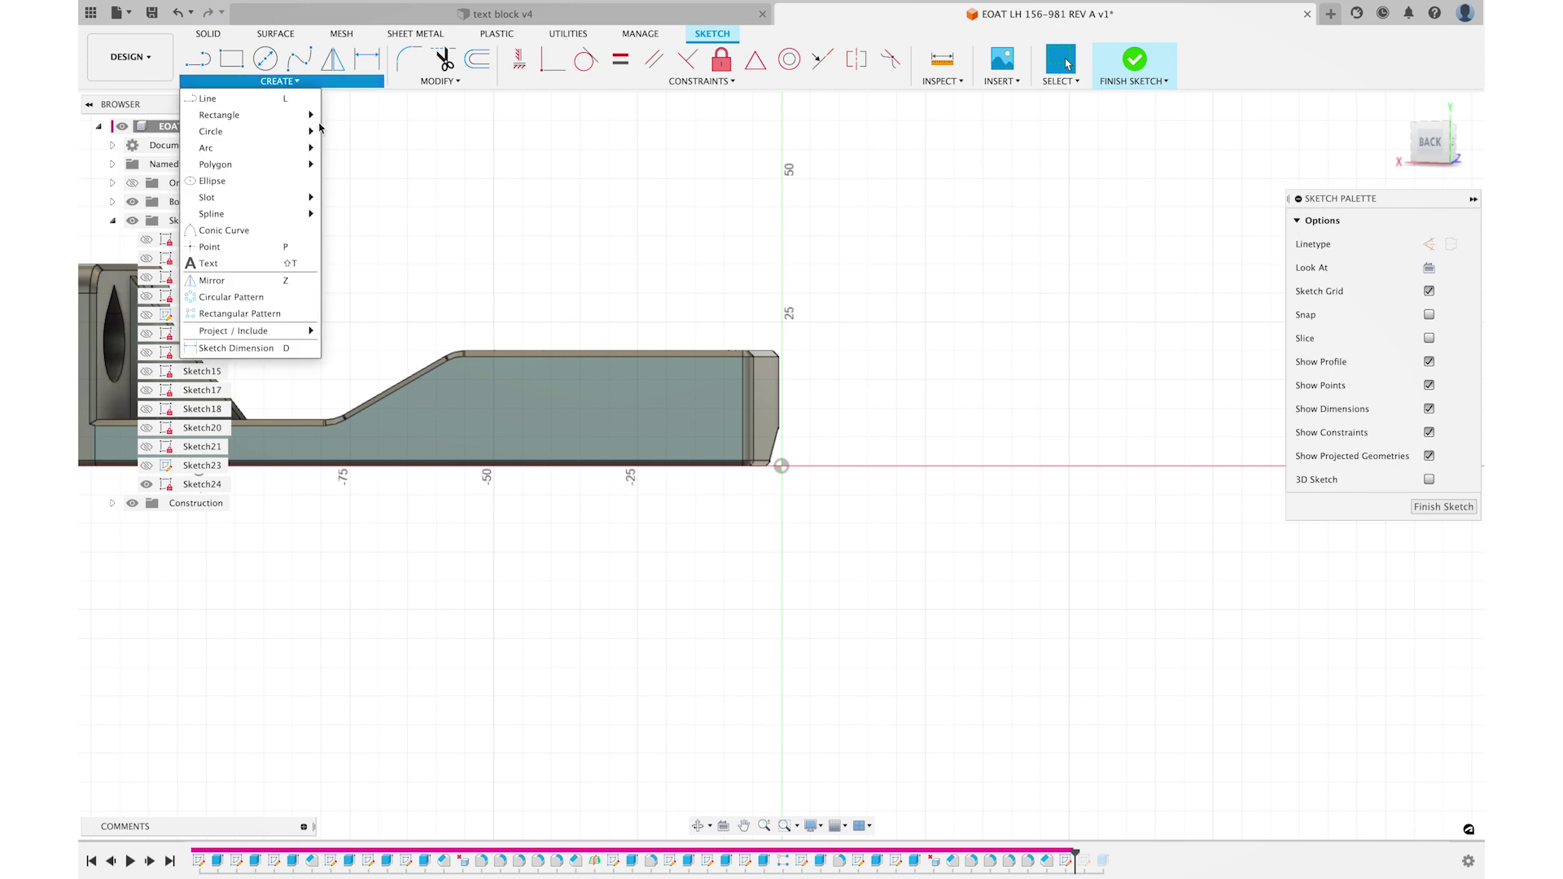
left_click(266, 263)
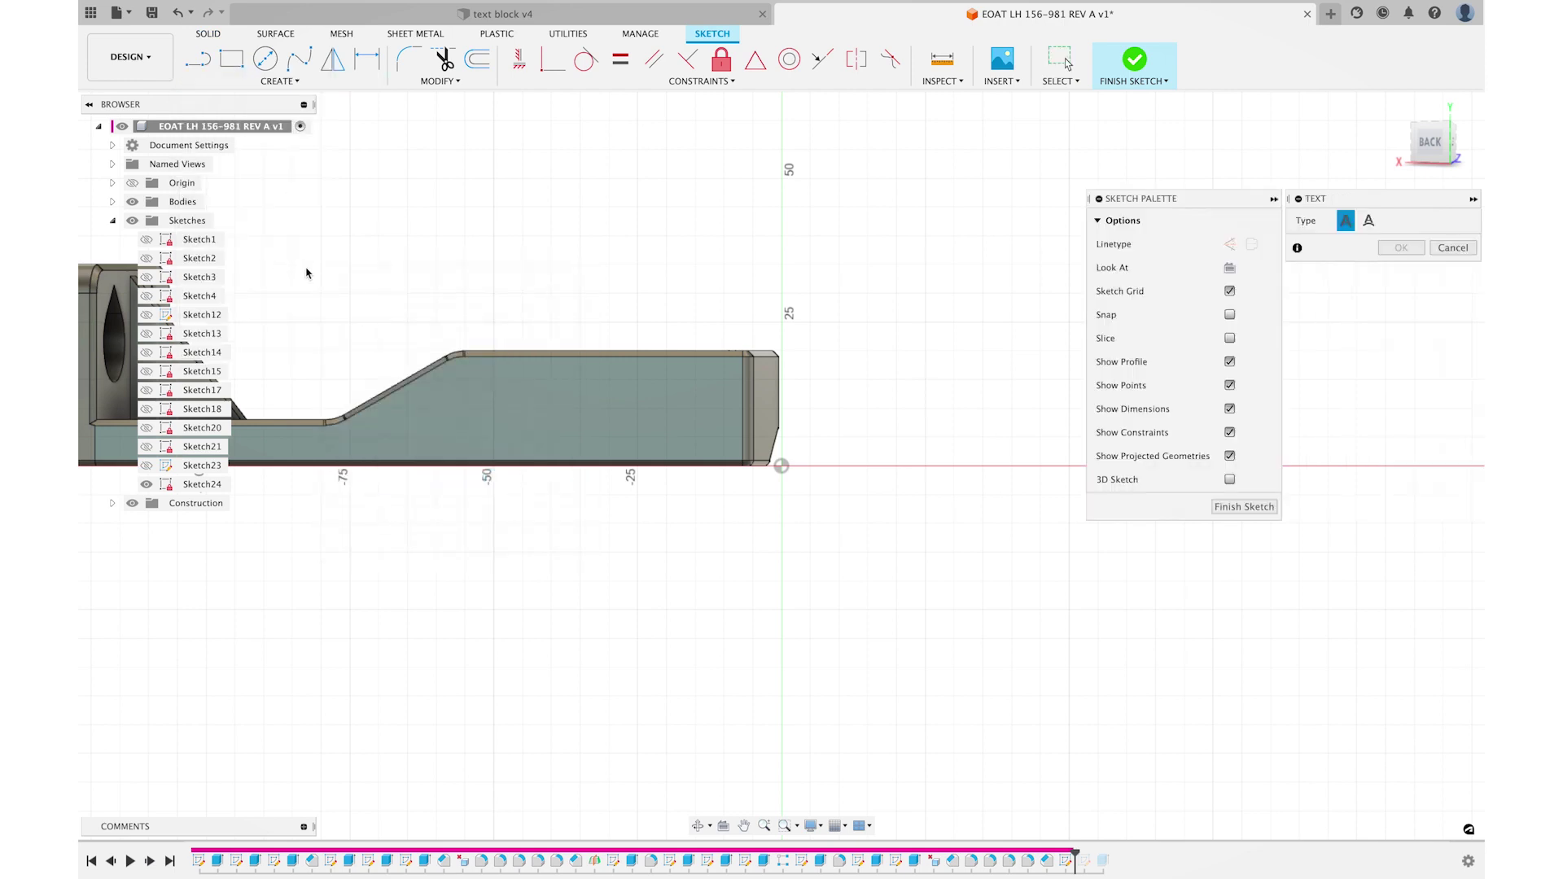
left_click(485, 370)
left_click(700, 430)
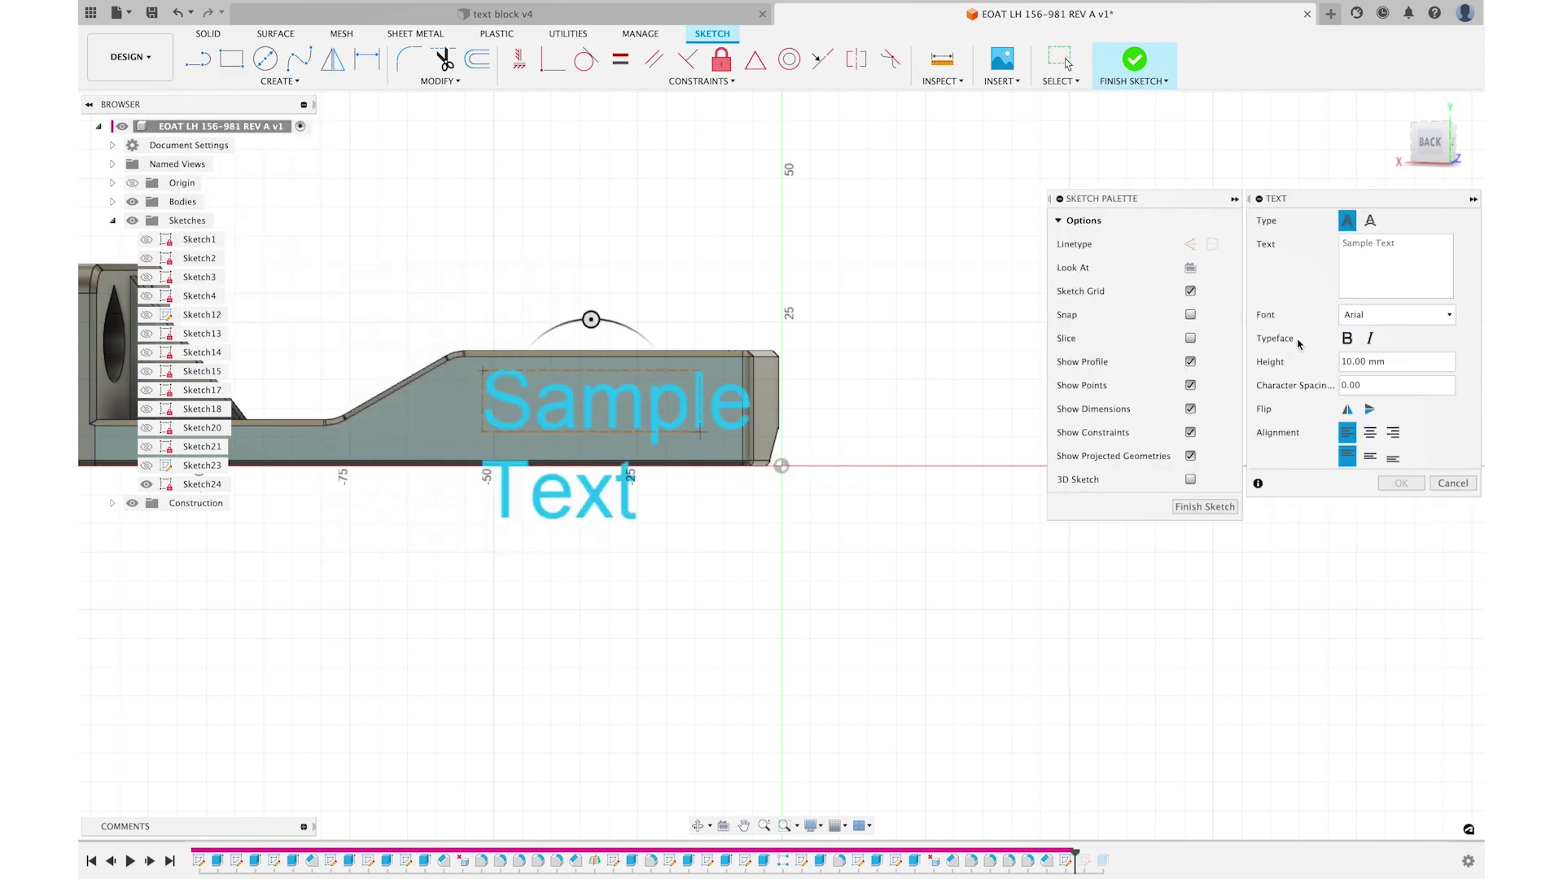
type("EOAT LH 156-981 REV A 17-4PH SS")
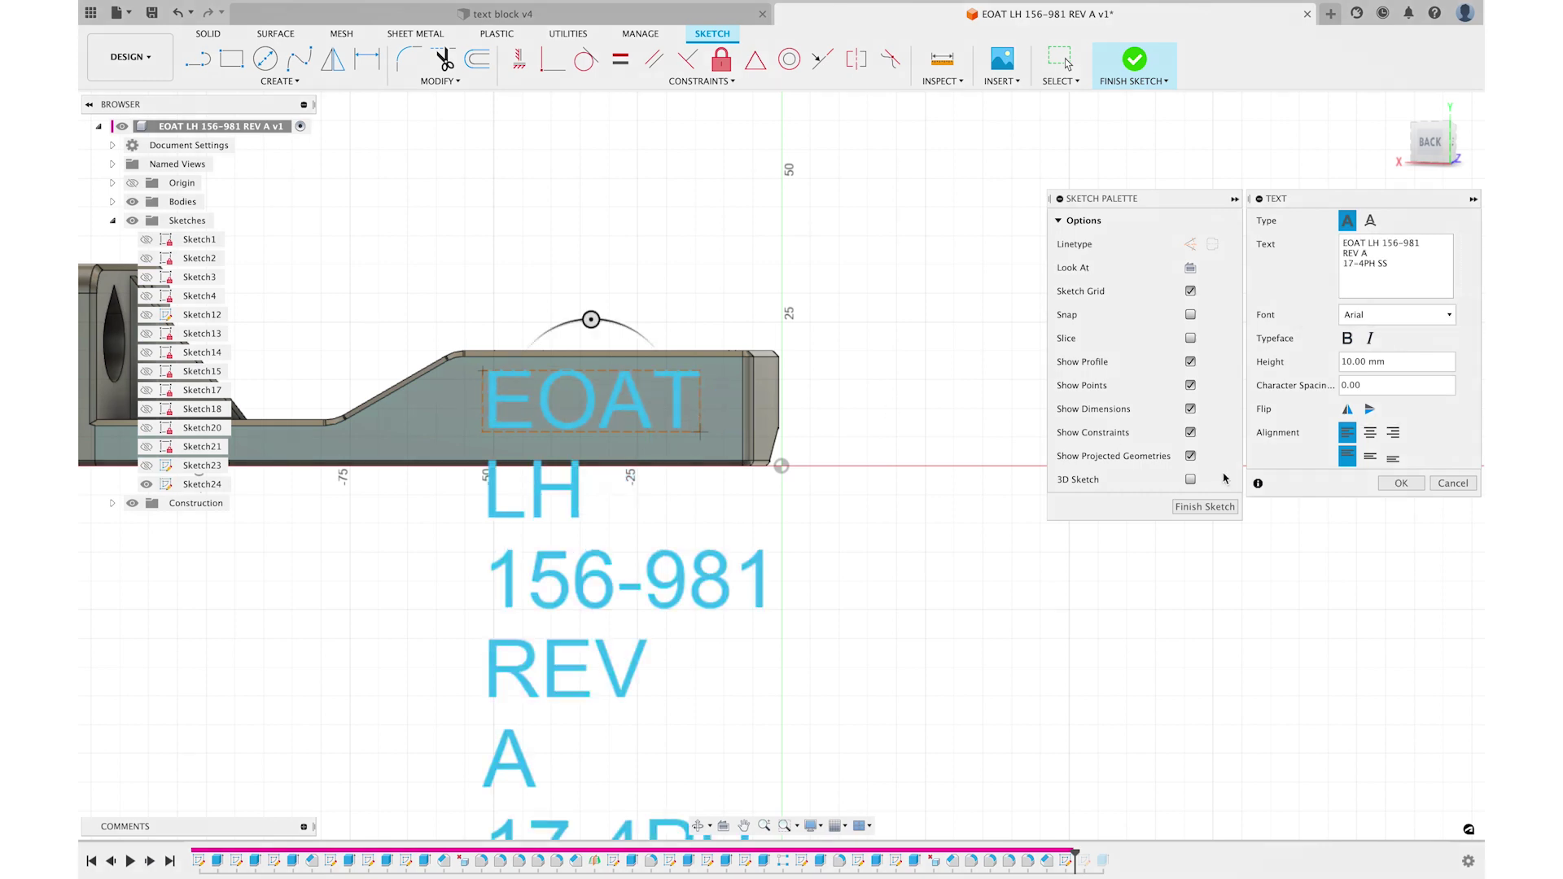
left_click(1399, 484)
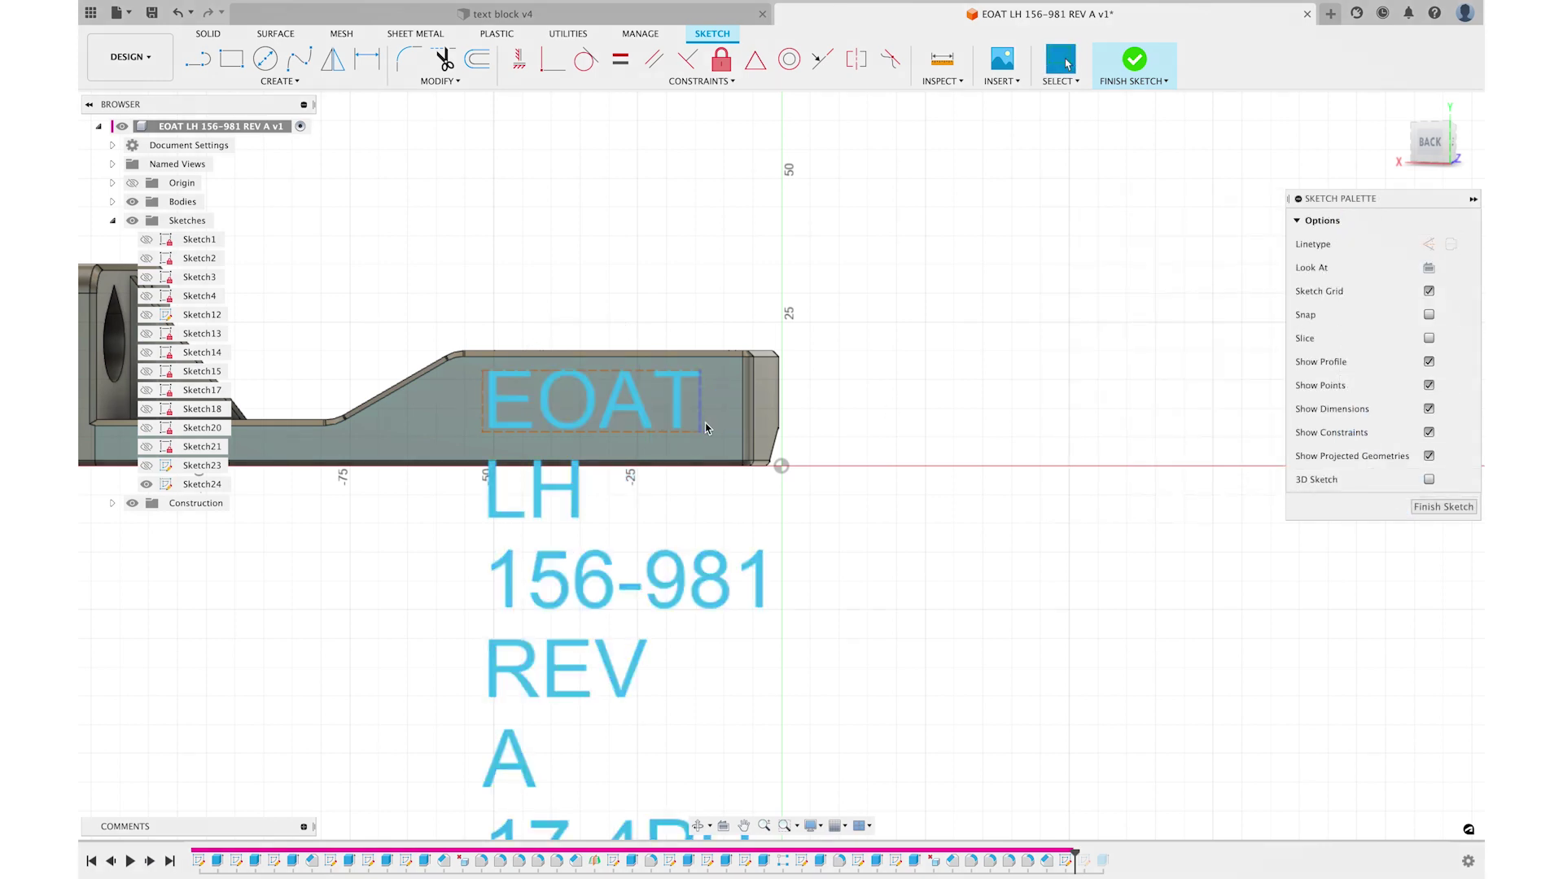
left_click_drag(705, 422, 937, 428)
double_click(812, 404)
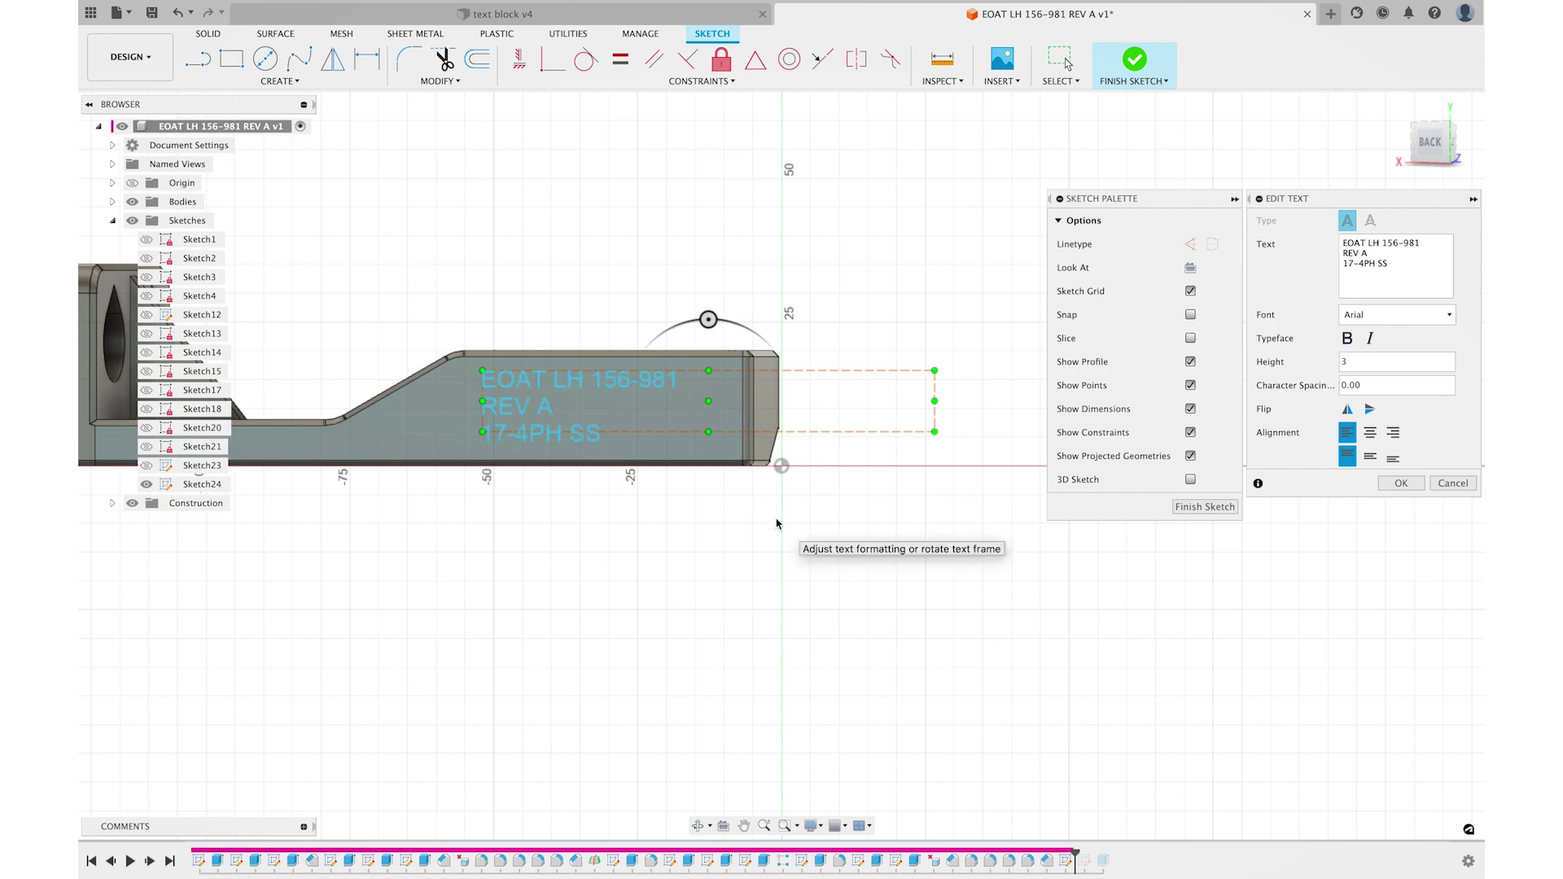
scroll(777, 524, "up", 2)
scroll(777, 524, "up", 2)
scroll(777, 523, "up", 2)
scroll(776, 524, "up", 2)
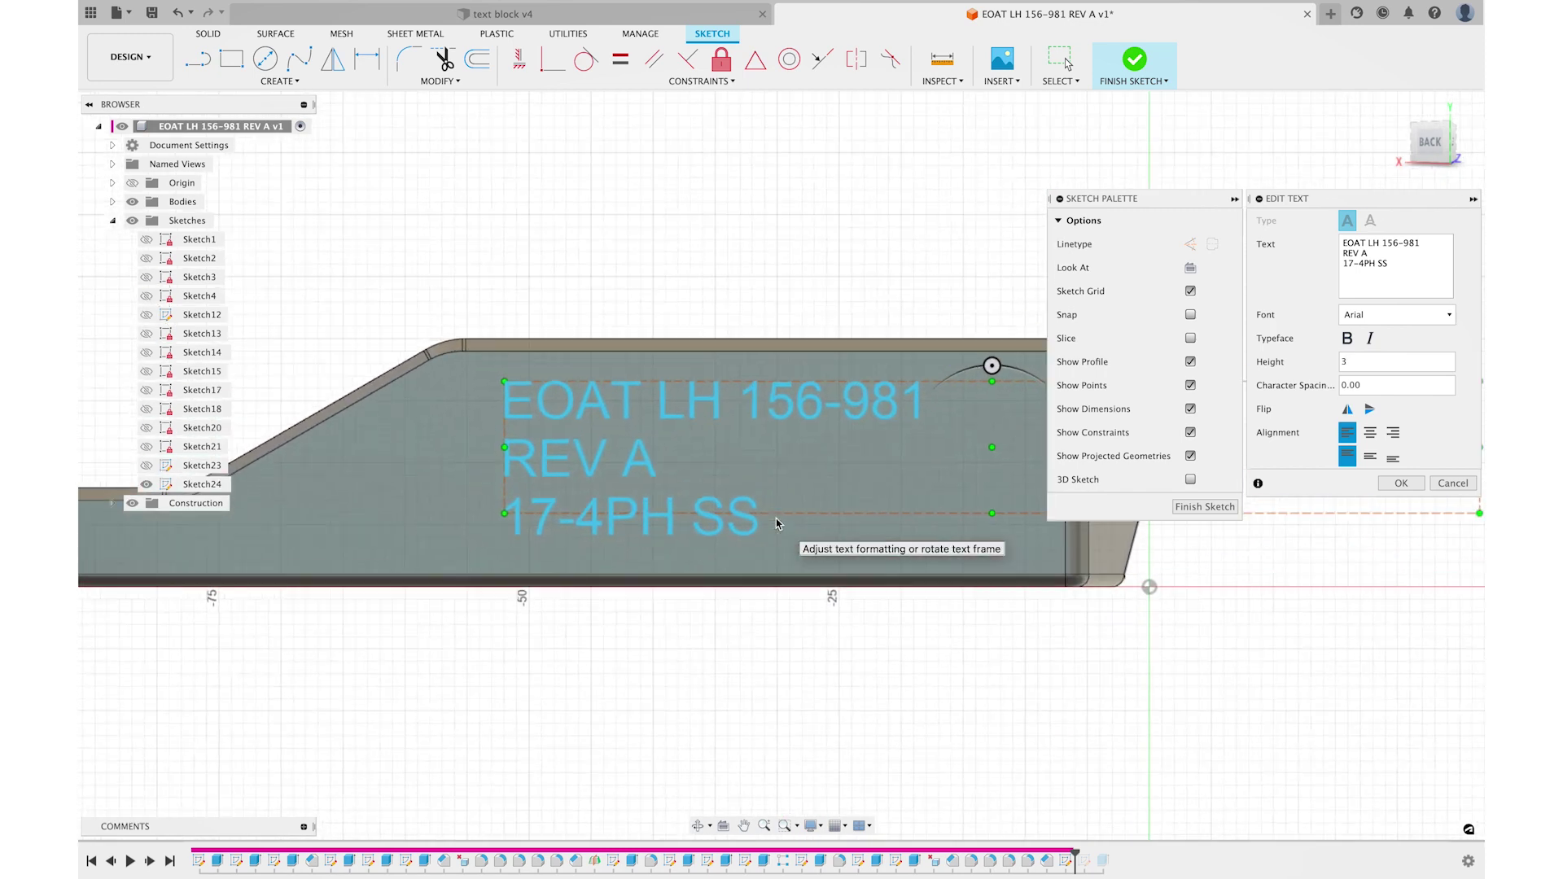
scroll(776, 523, "up", 2)
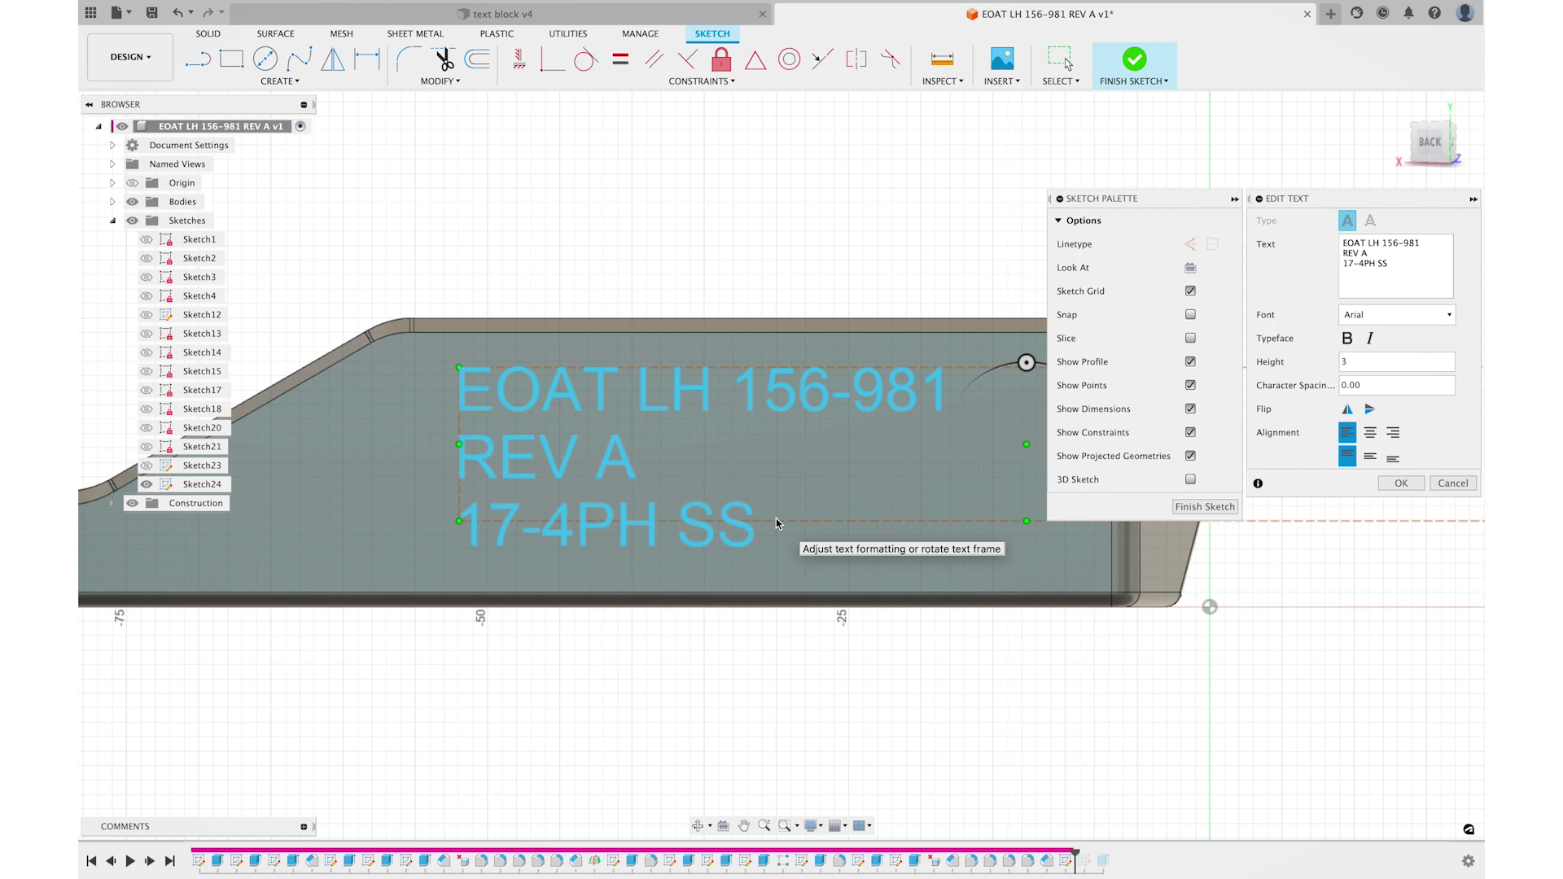
scroll(775, 523, "up", 3)
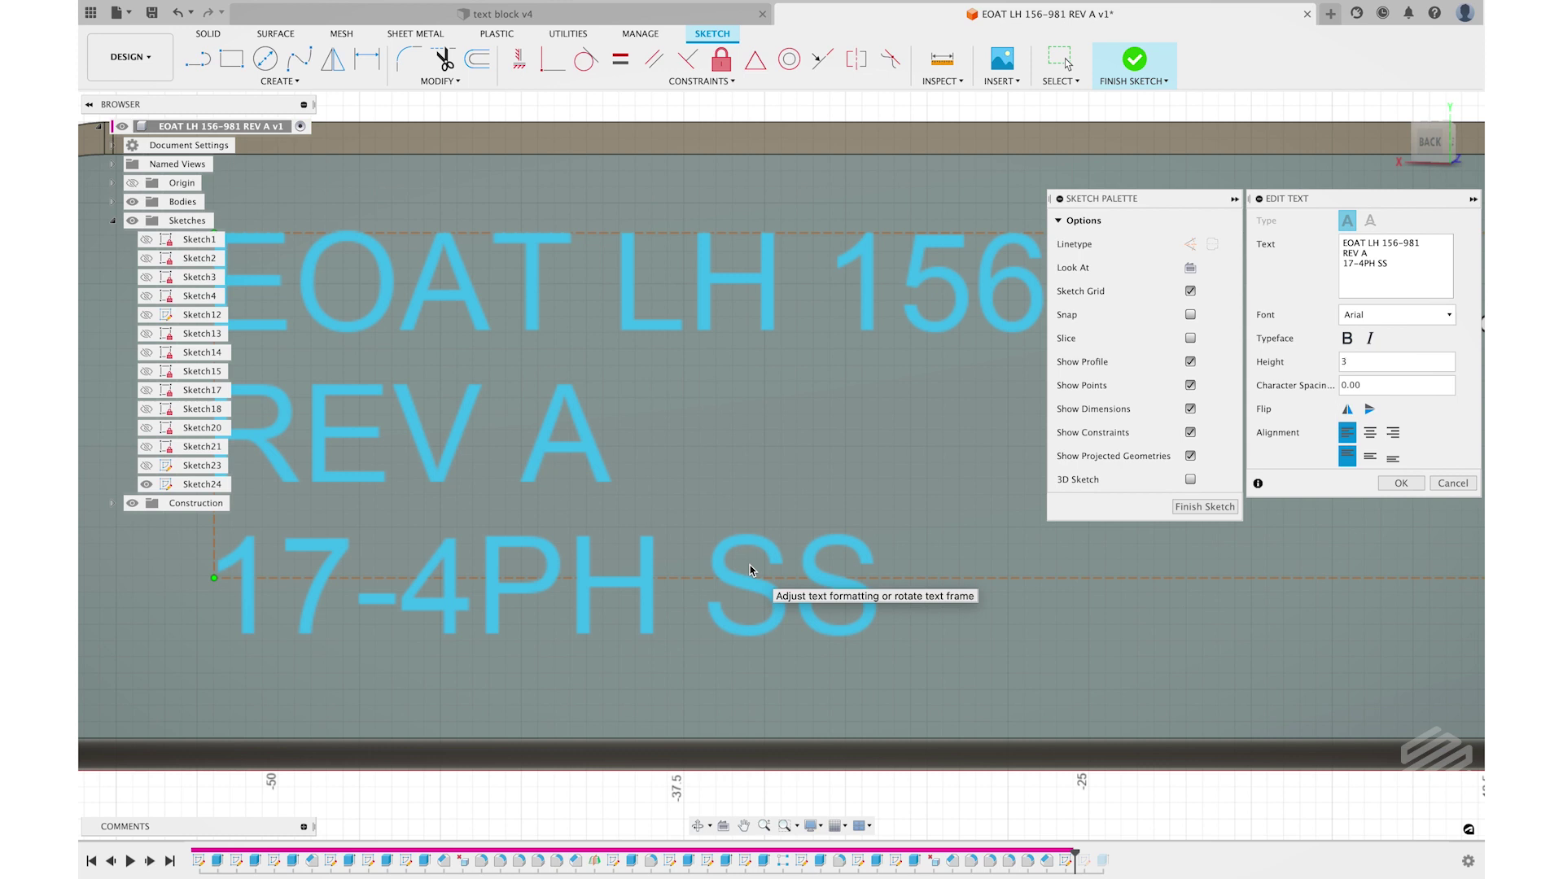
scroll(749, 386, "down", 3)
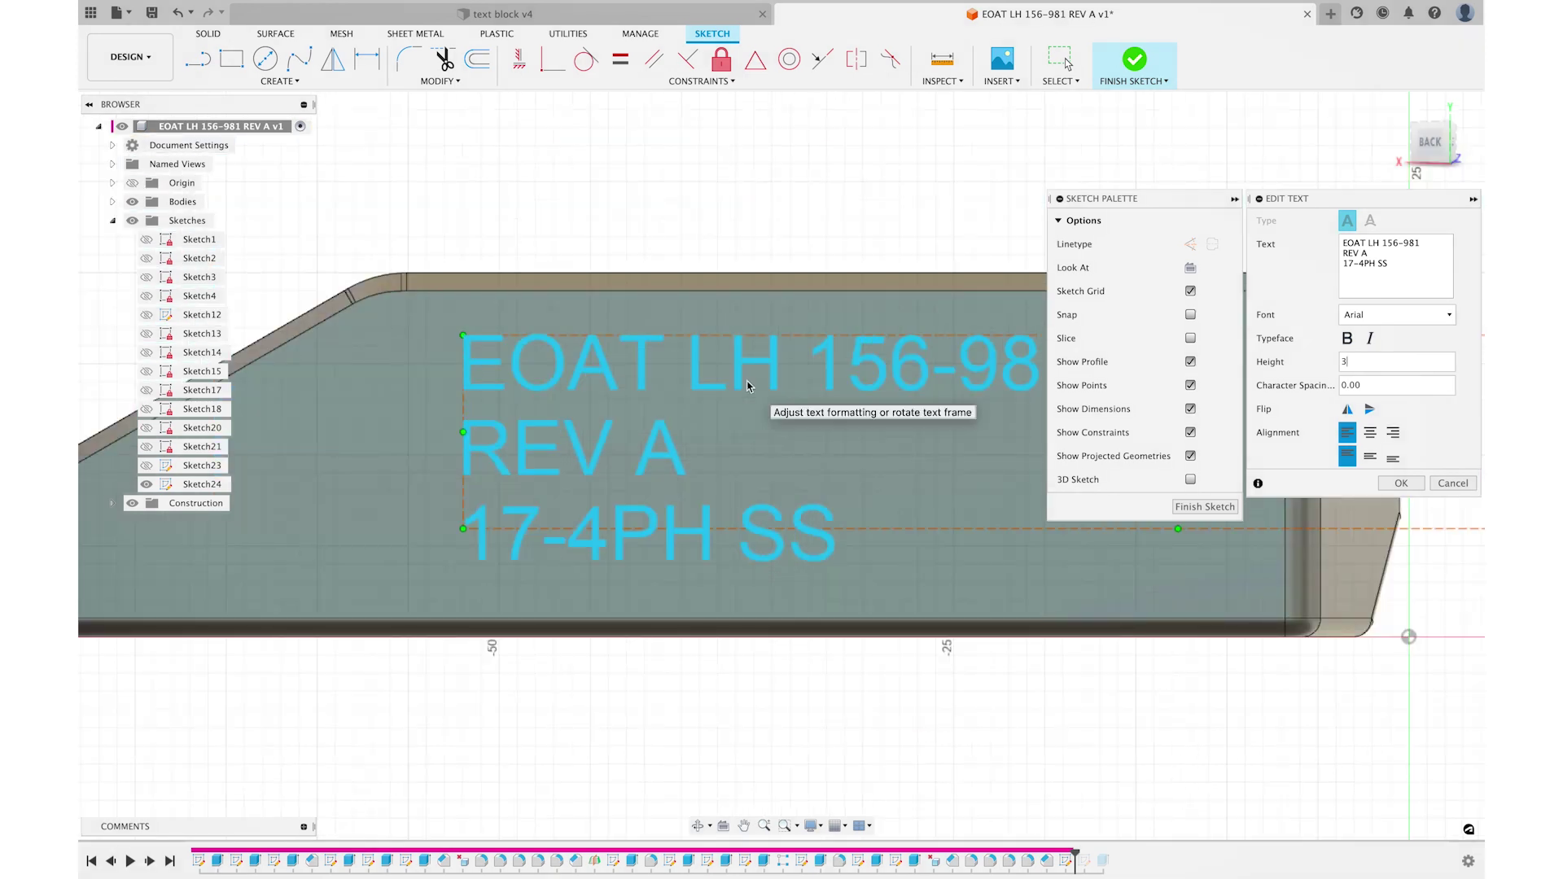
scroll(749, 386, "down", 2)
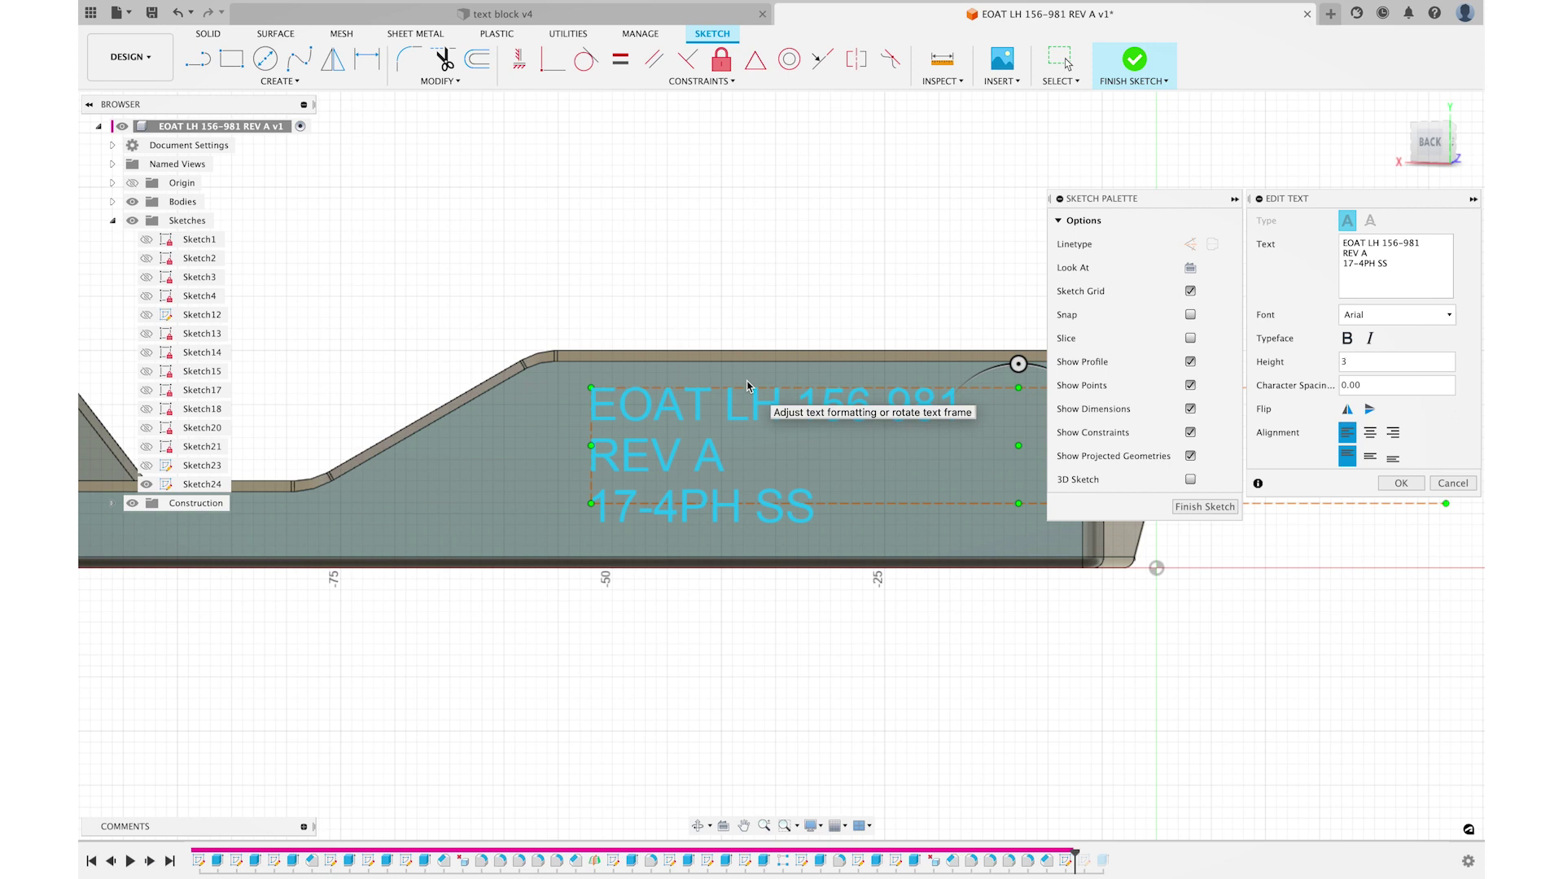
scroll(749, 387, "up", 2)
scroll(744, 378, "up", 3)
scroll(703, 331, "up", 3)
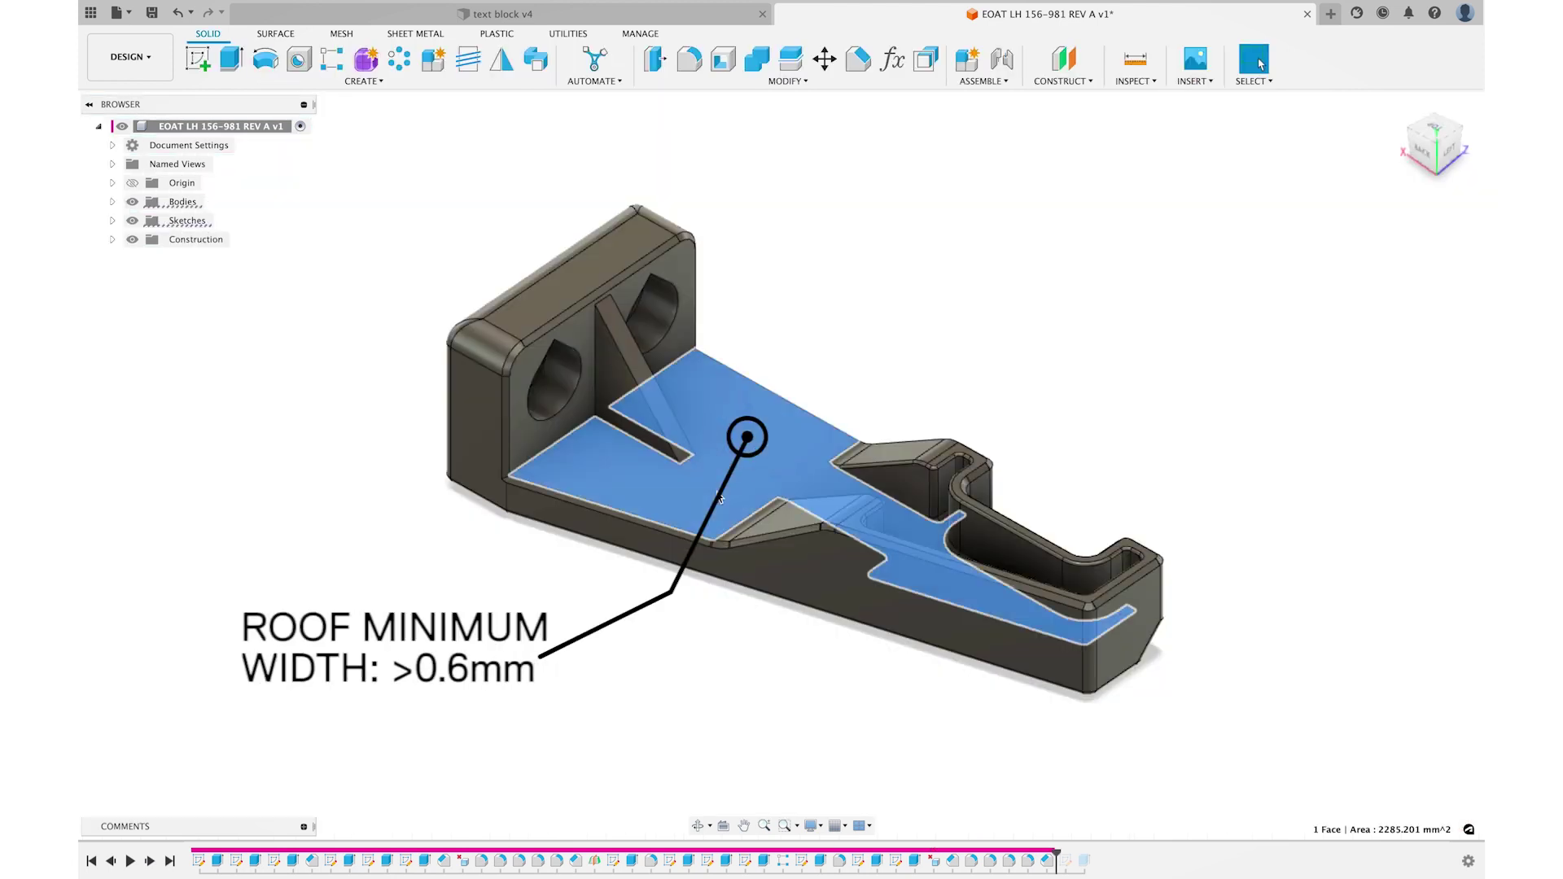
- Select the gripper's long side wall face
left_click(837, 595)
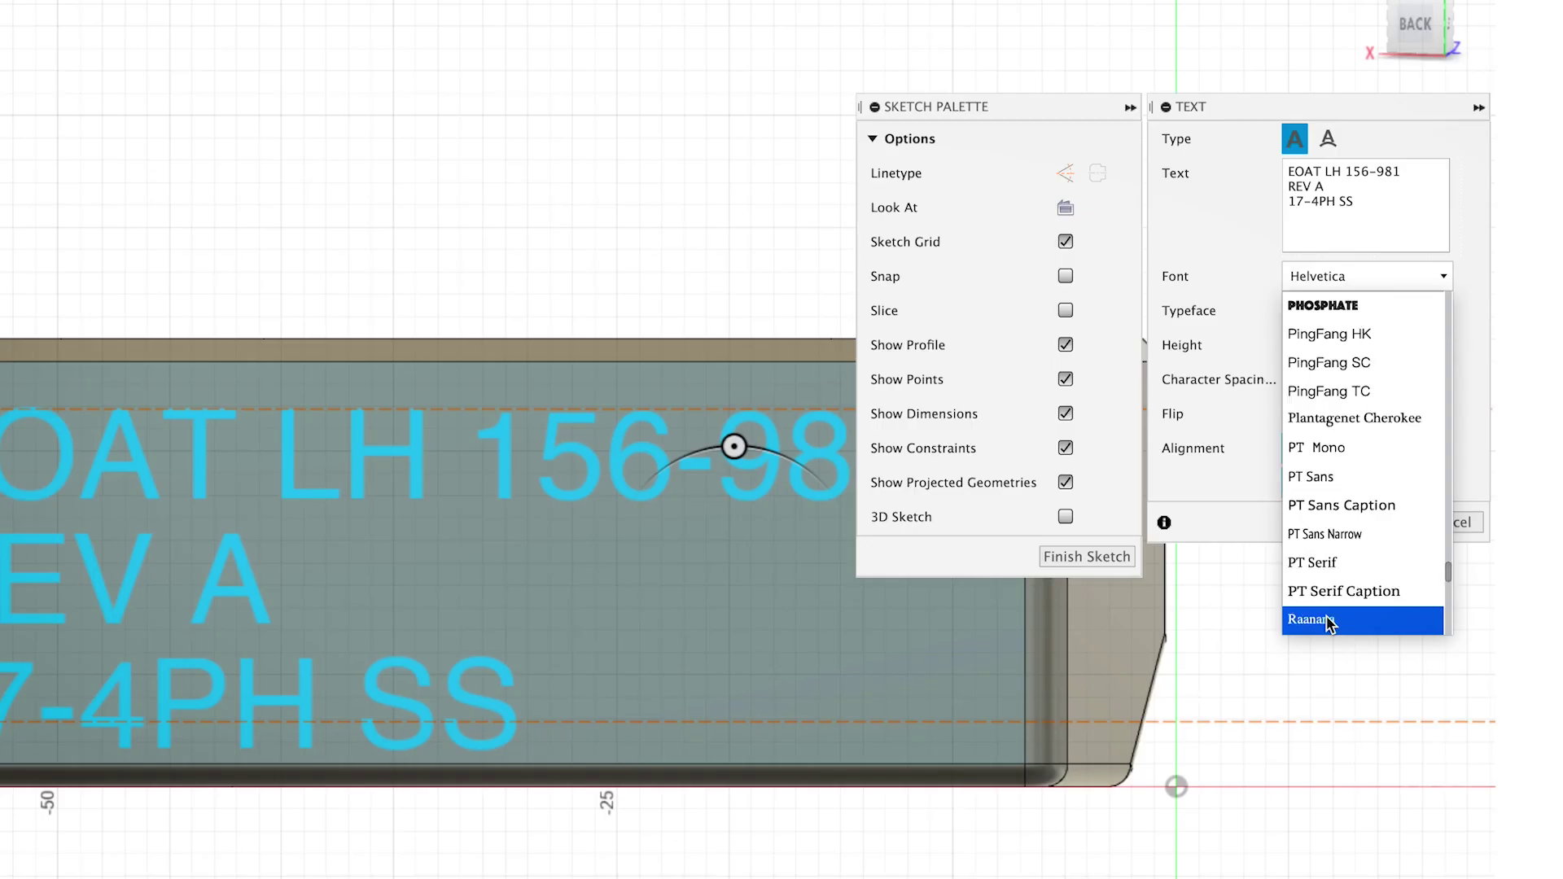
scroll(1329, 625, "down", 2)
- Change the marking text's font to Rubik
left_click(1326, 585)
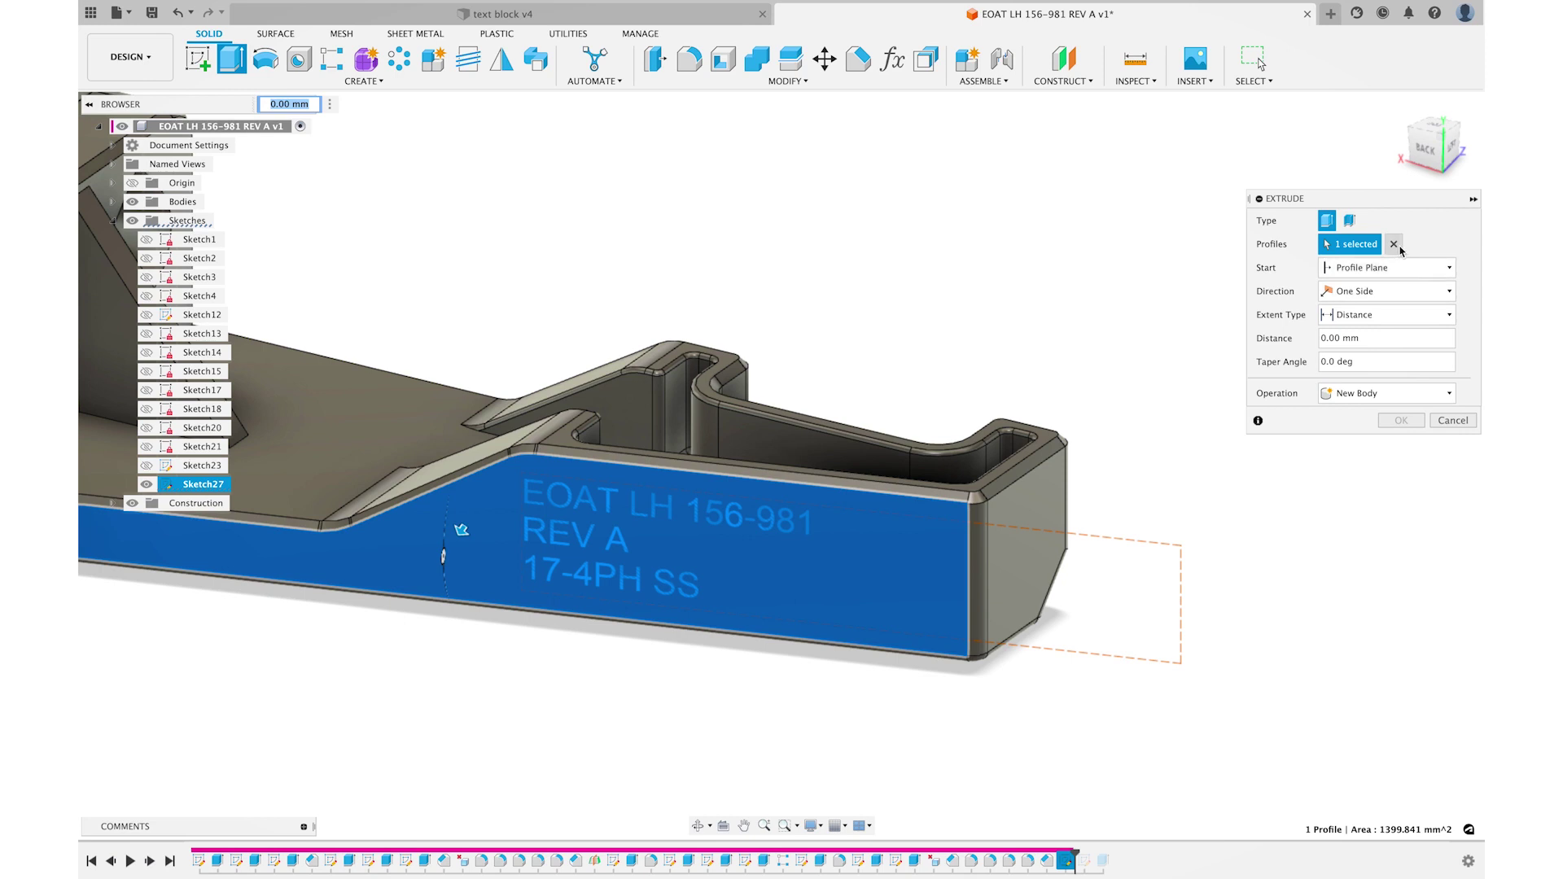
- Extrude the three text lines, not the side-wall face, 0.25 mm as a Join
left_click(1394, 244)
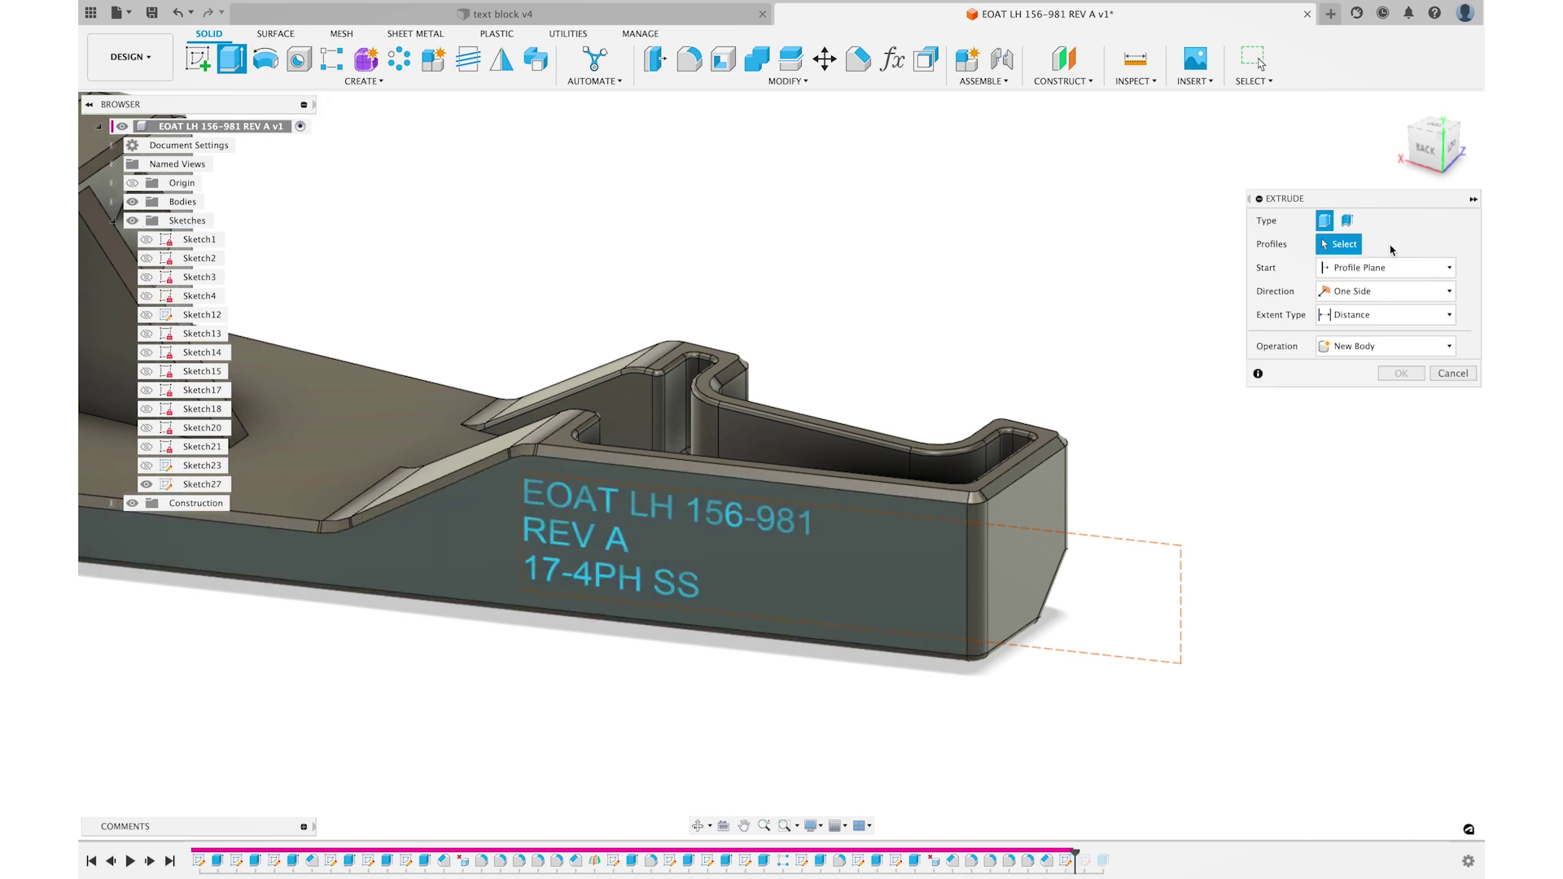
left_click(805, 523)
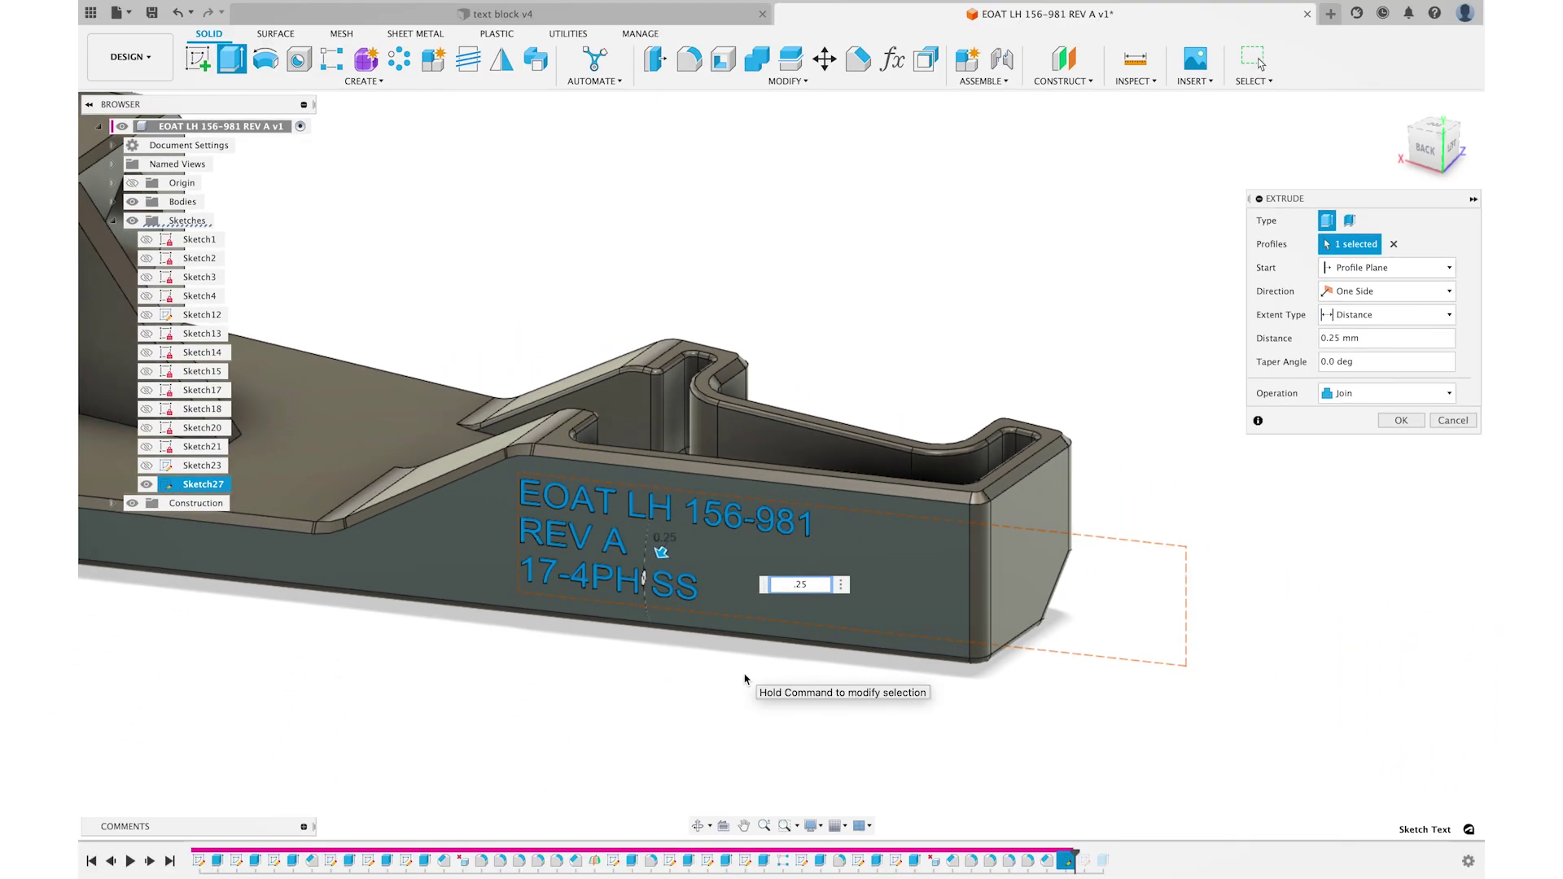
middle_click_drag(744, 673, 706, 665, "shift")
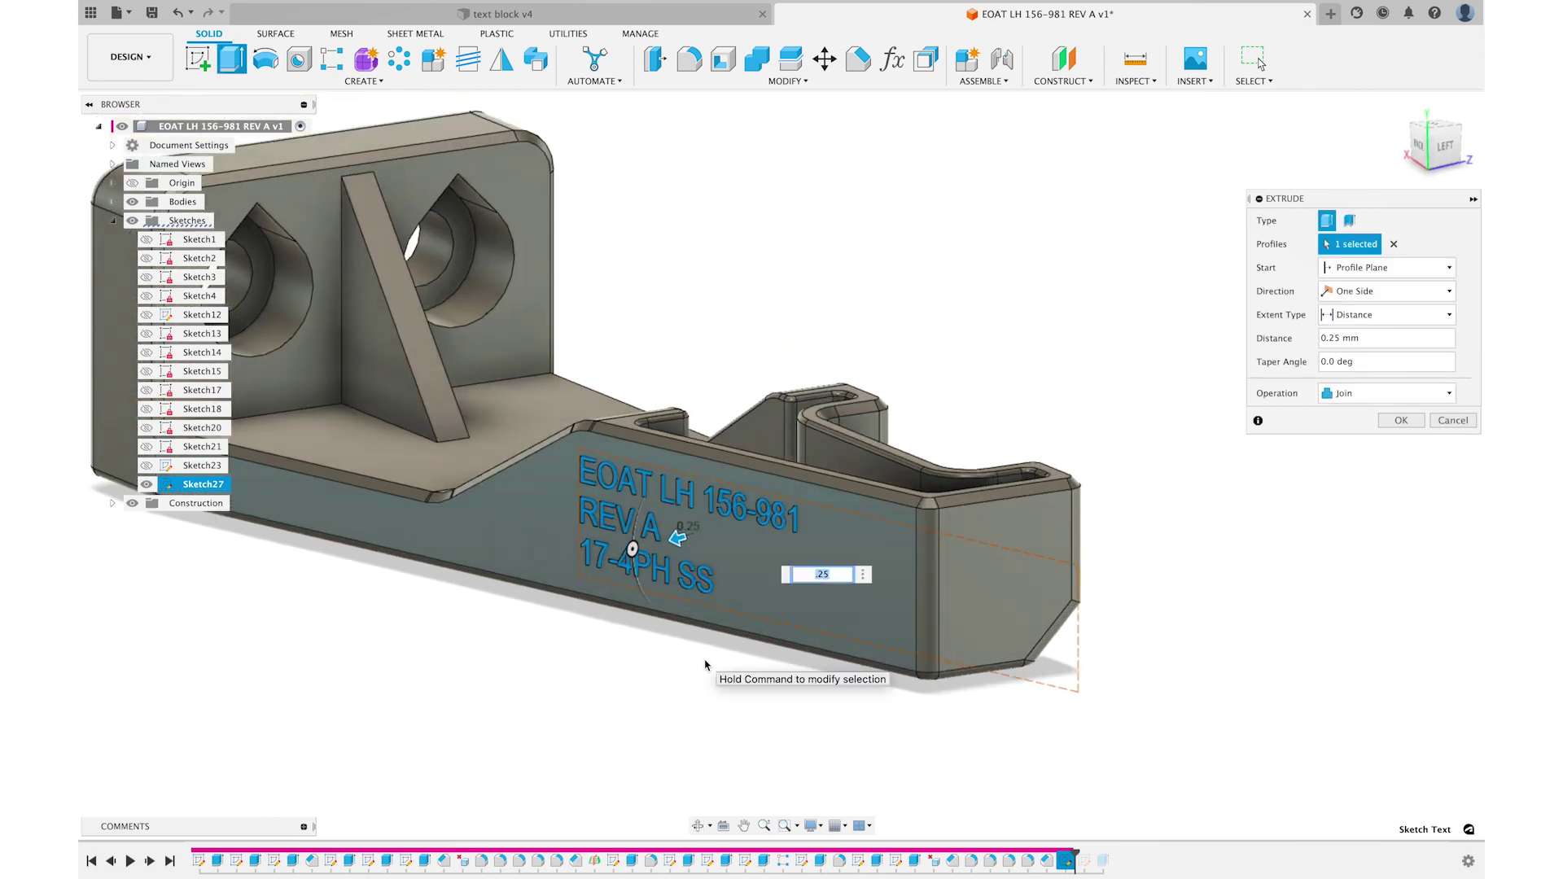
middle_click_drag(706, 665, 740, 677, "shift")
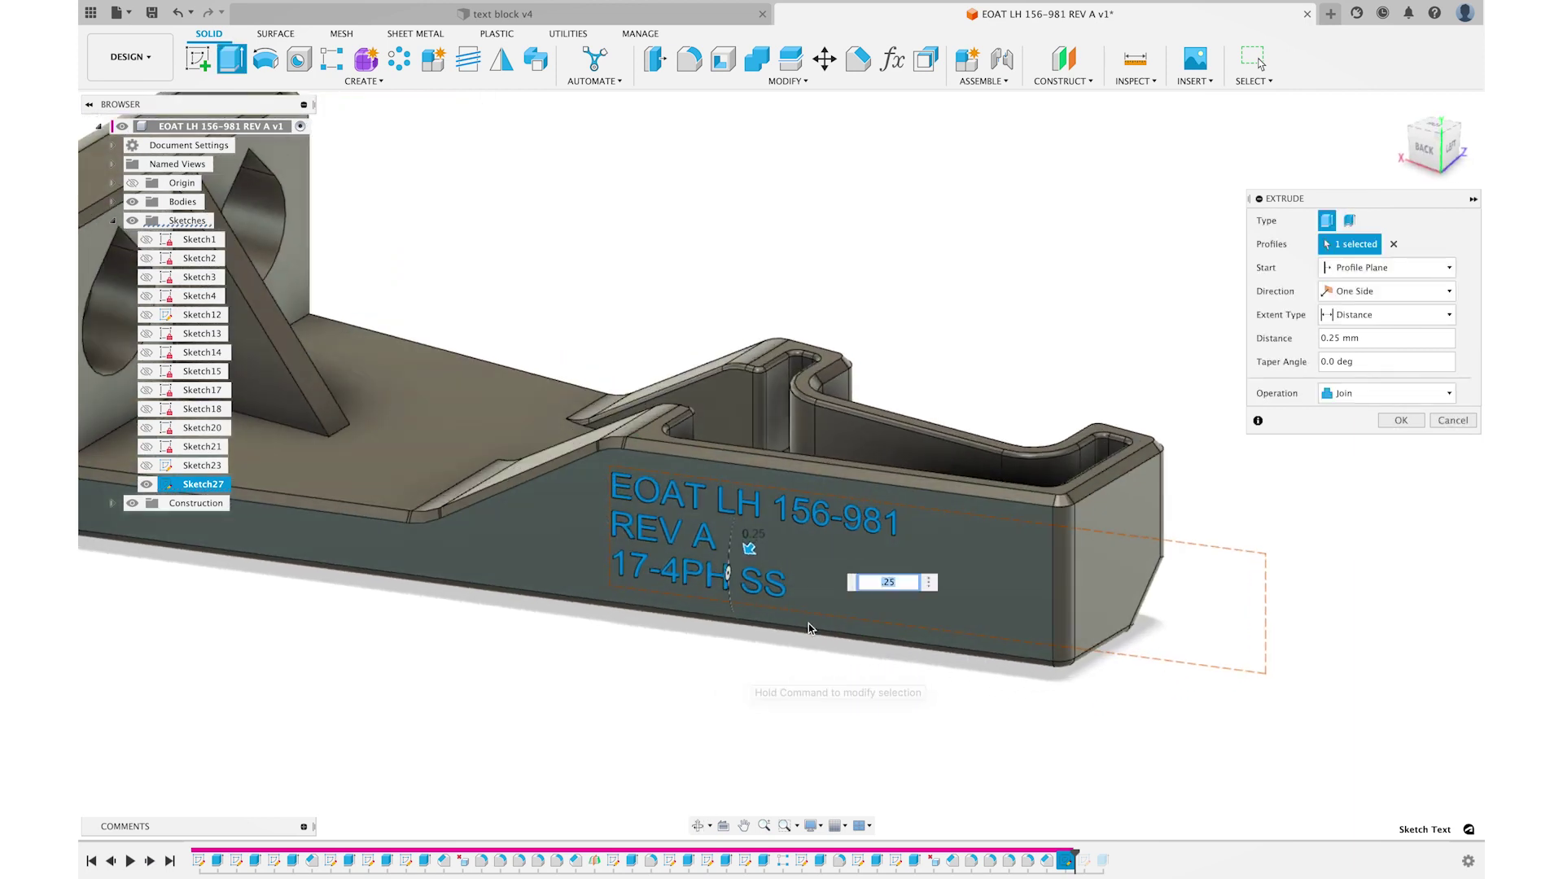
left_click(1400, 421)
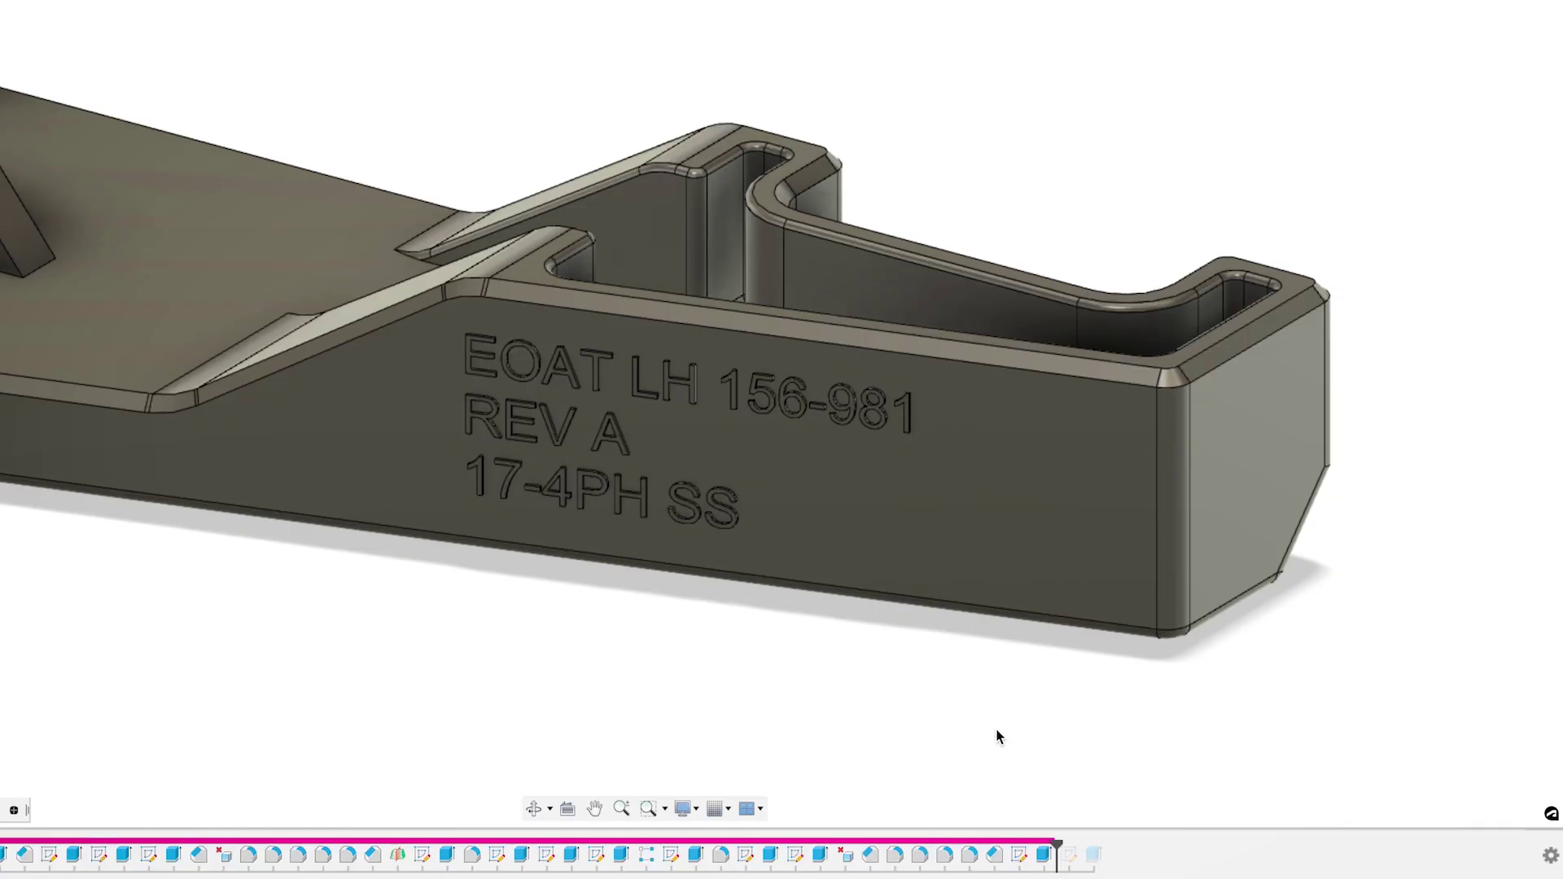
- Edit the text extrusion to a -0.25 mm Cut so the lettering is engraved
double_click(1045, 855)
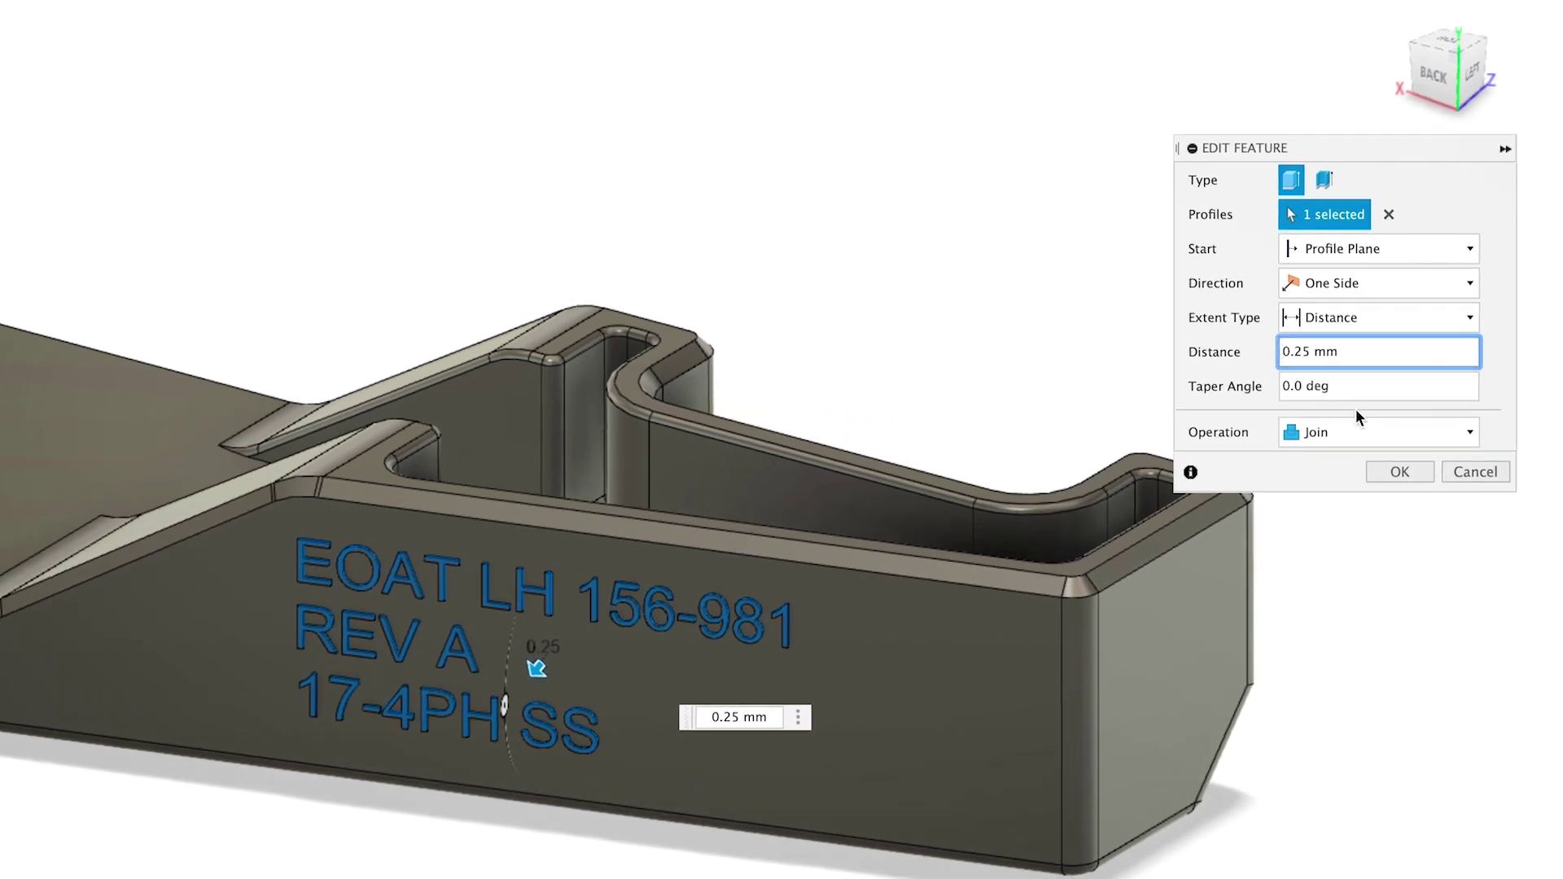
type("-")
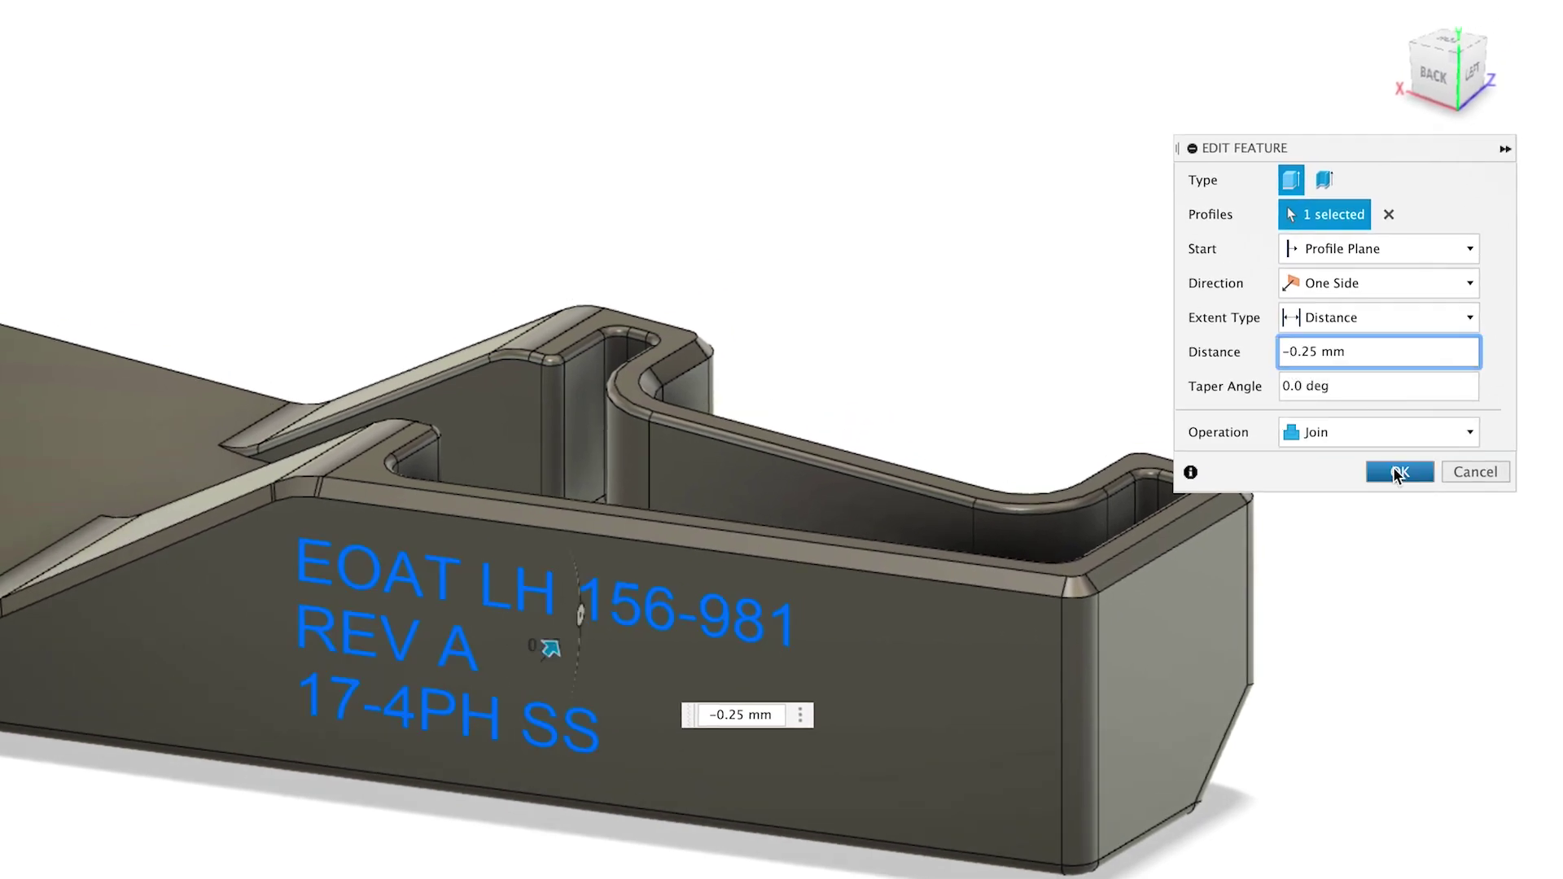
left_click(1389, 438)
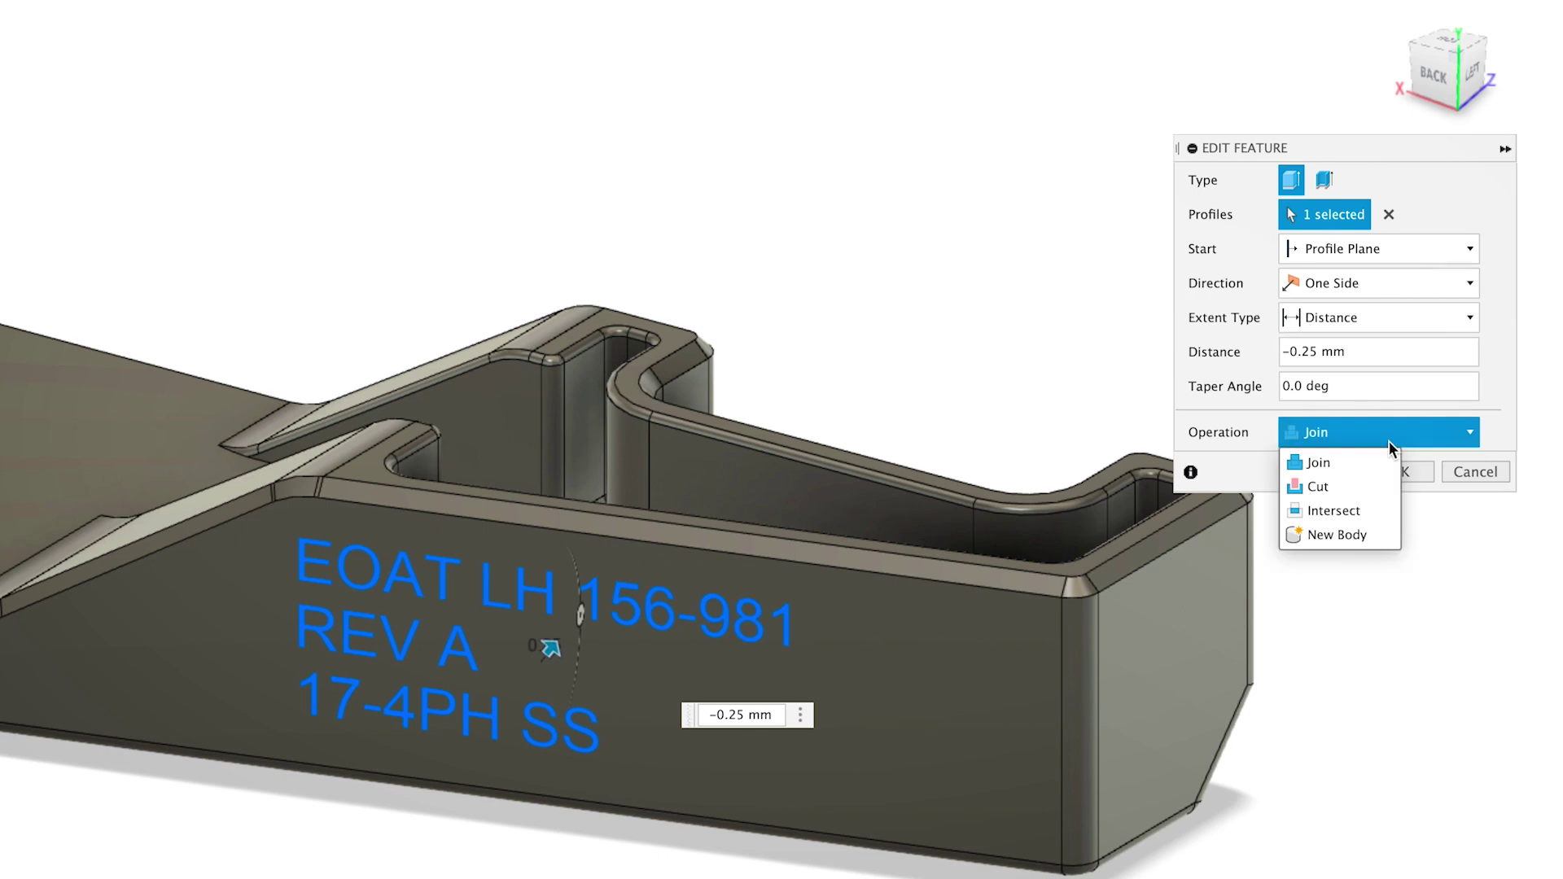
left_click(1359, 486)
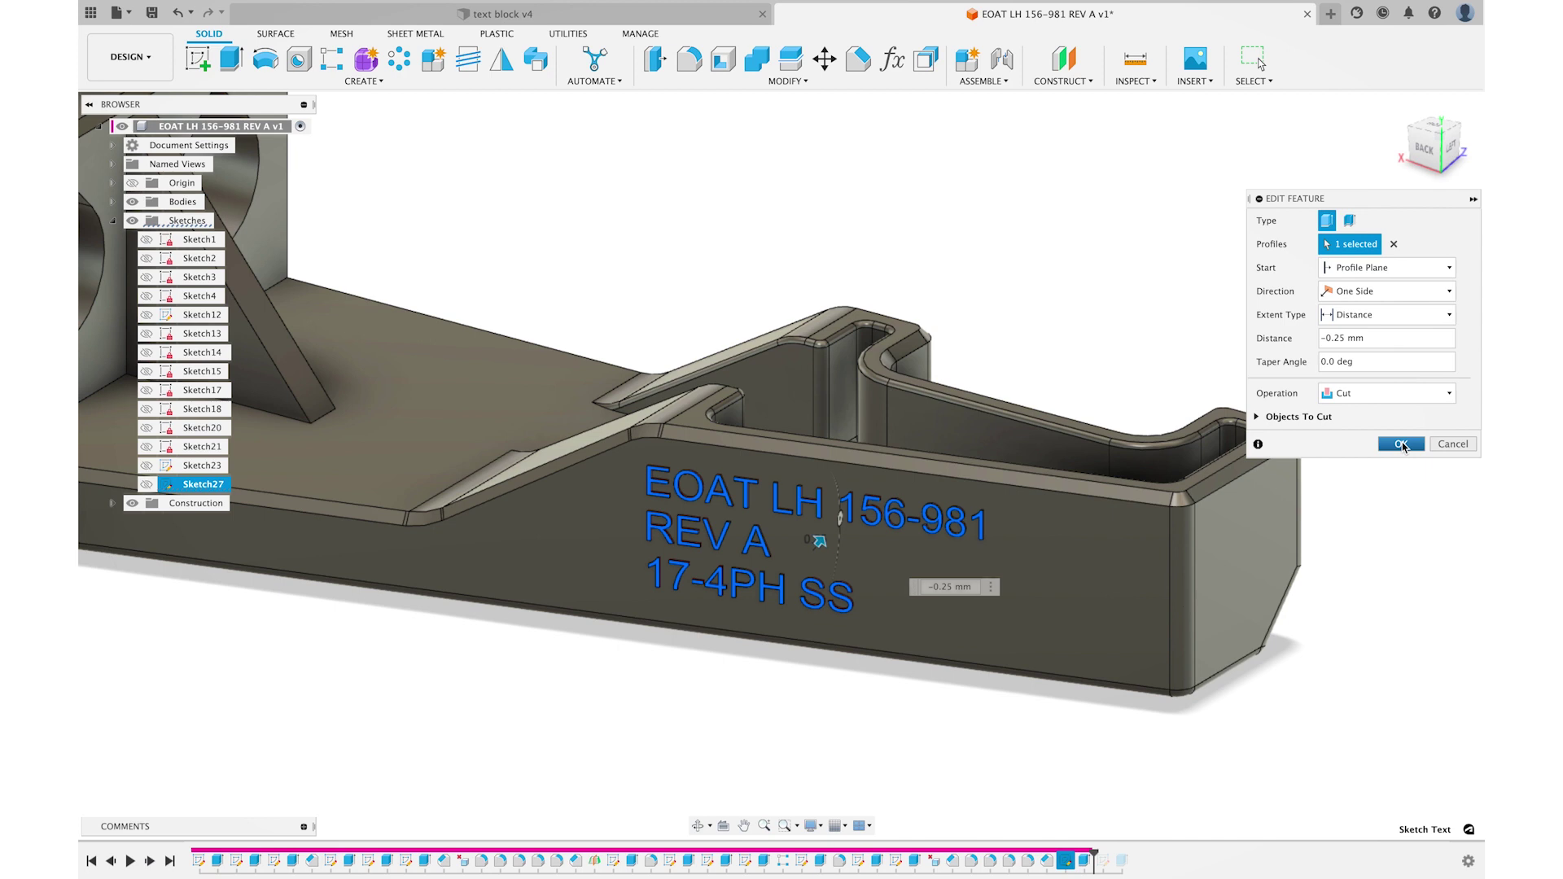
left_click(1401, 445)
middle_click_drag(1403, 448, 1393, 432, "shift")
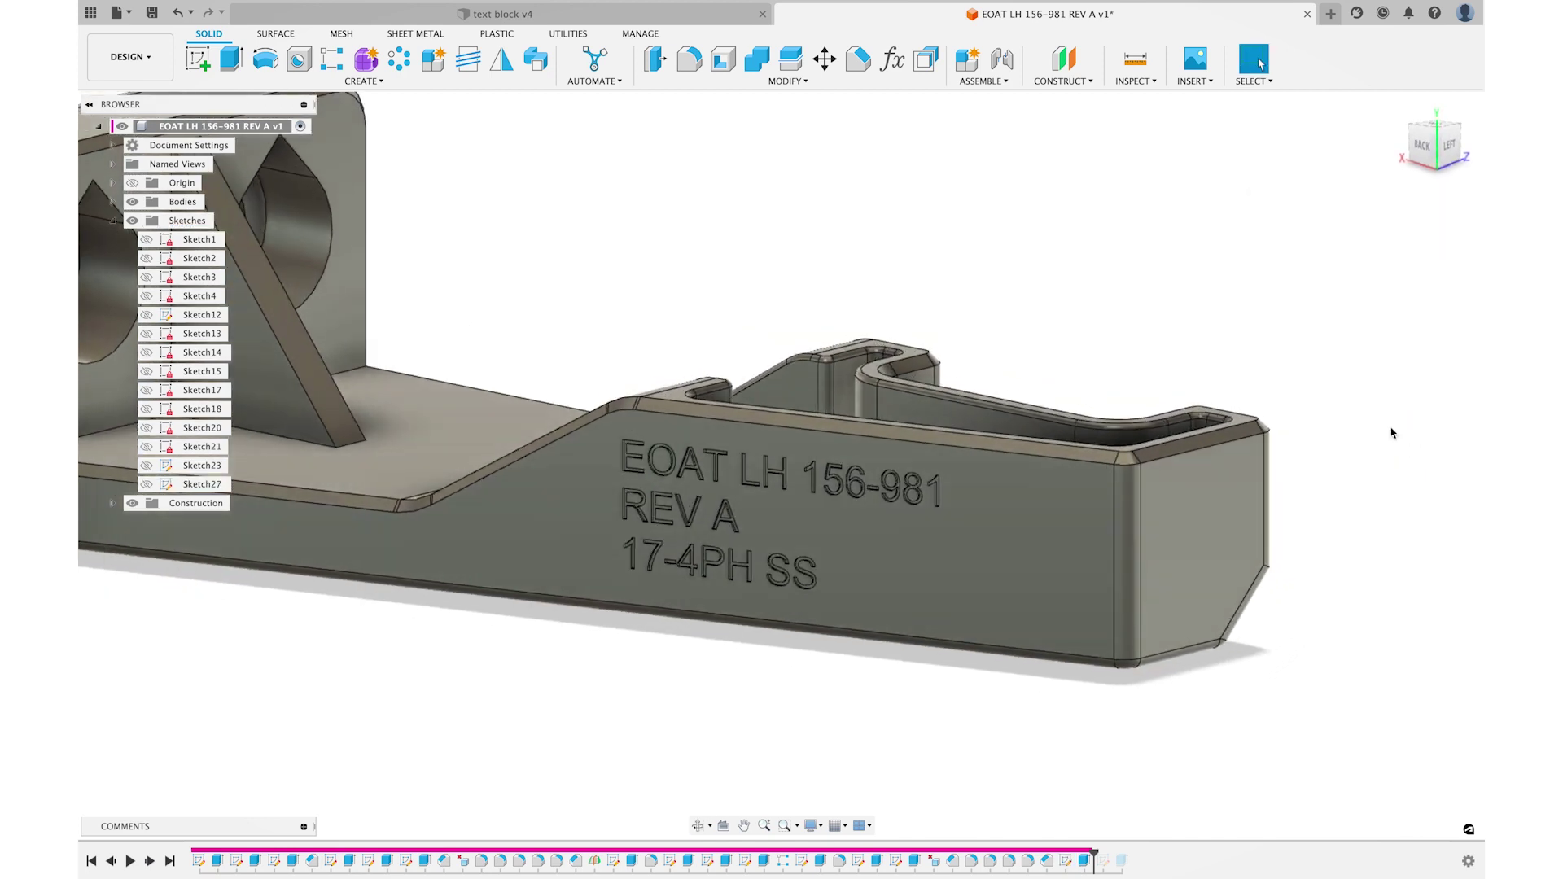